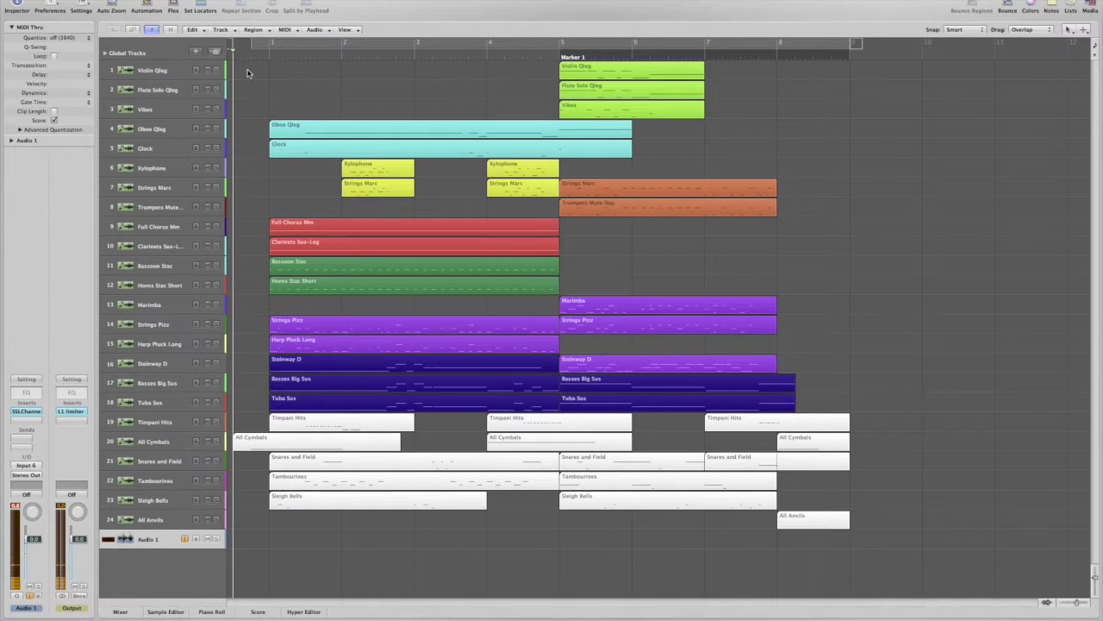
Step: Select the Strings Pizz region and set the cycle range to bars 1–5 with U
{"action": "left_click", "coordinate": [218, 326]}
{"action": "key", "text": "u"}
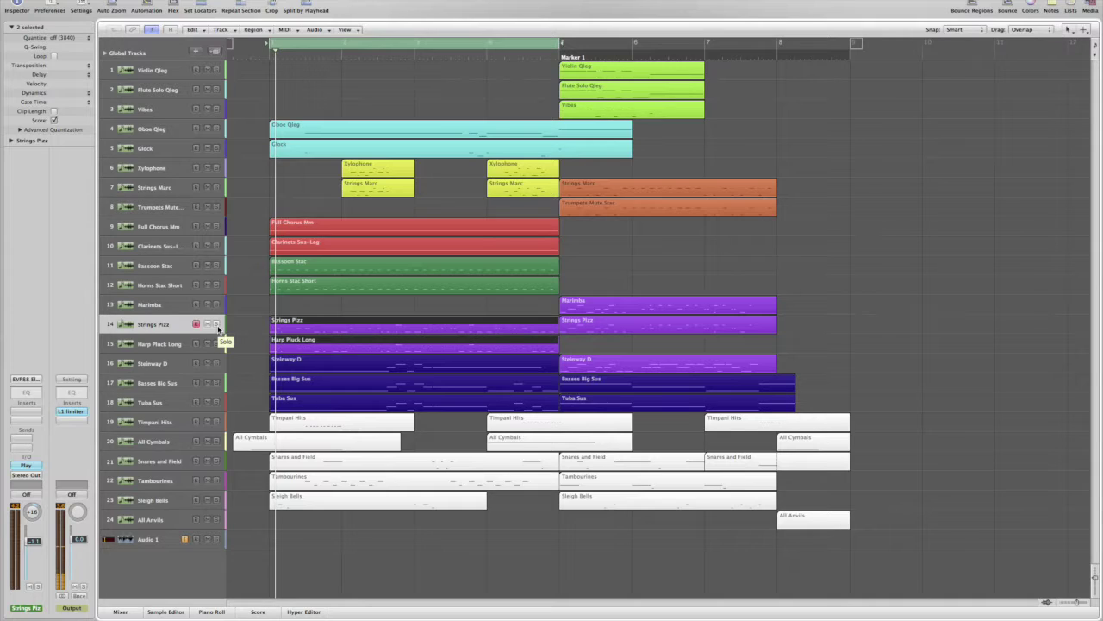
Step: Solo Strings Pizz and play the pair twice, then select the Oboe Qleg track
{"action": "left_click", "coordinate": [217, 326]}
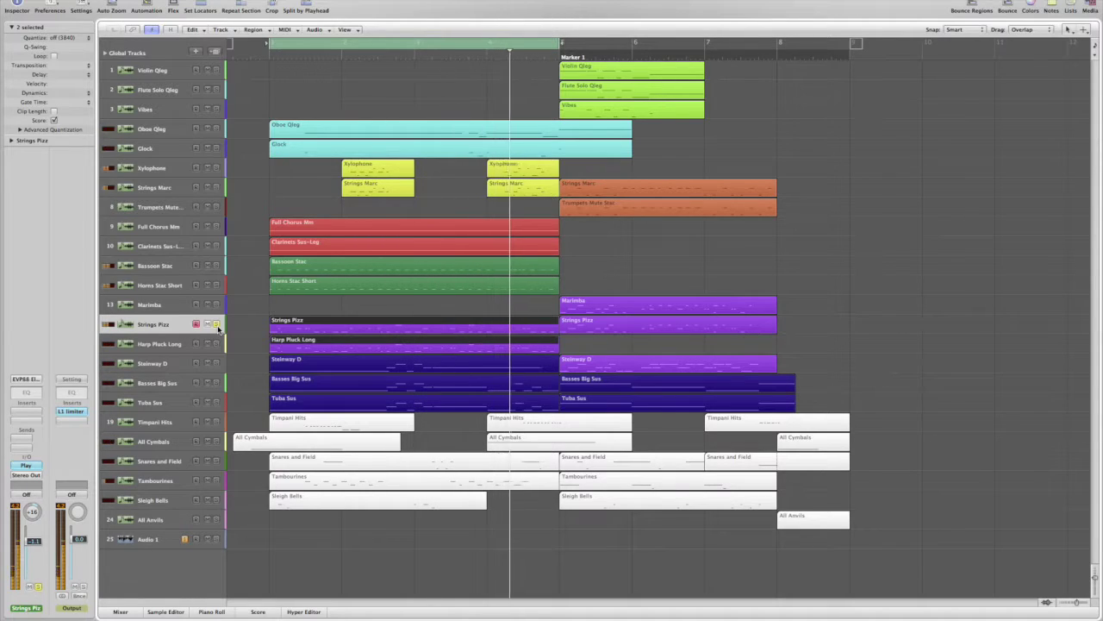
{"action": "key", "text": "space"}
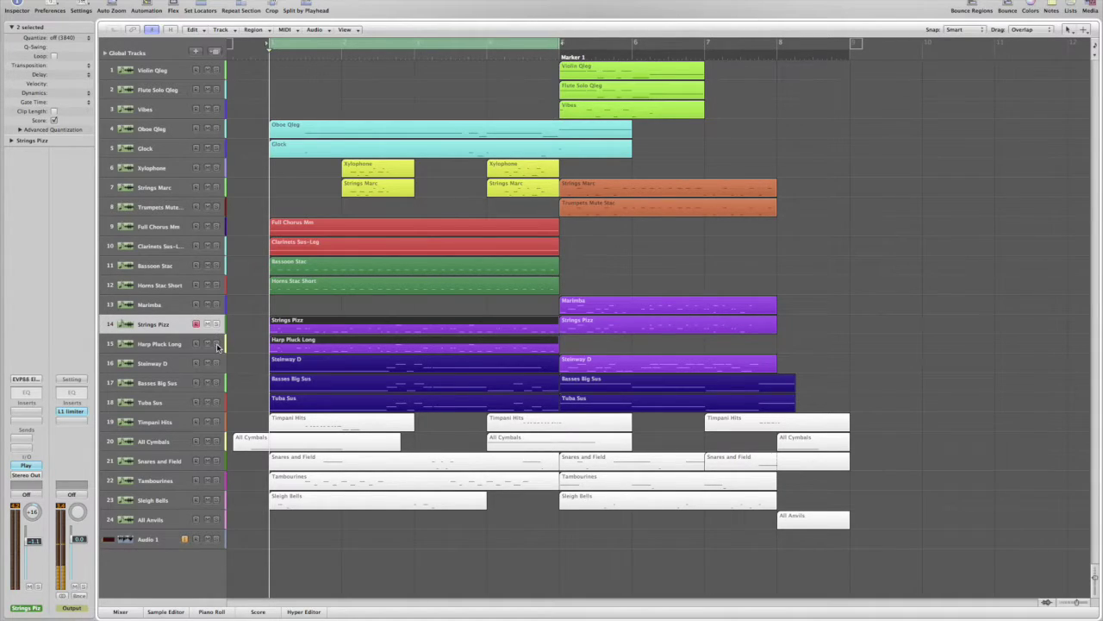
{"action": "key", "text": "space"}
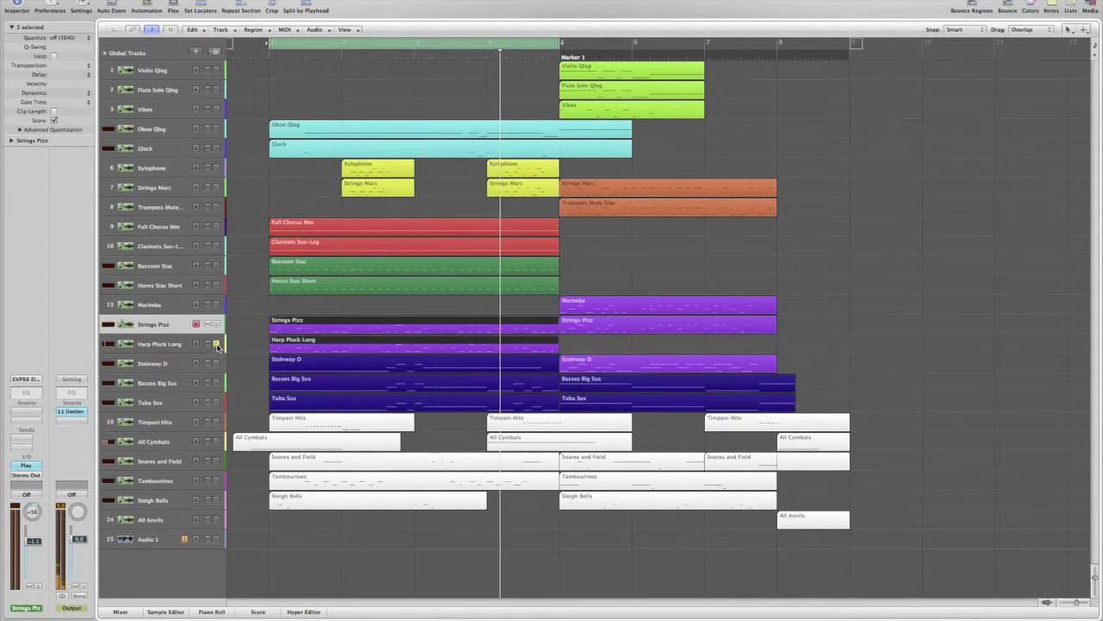
{"action": "key", "text": "space"}
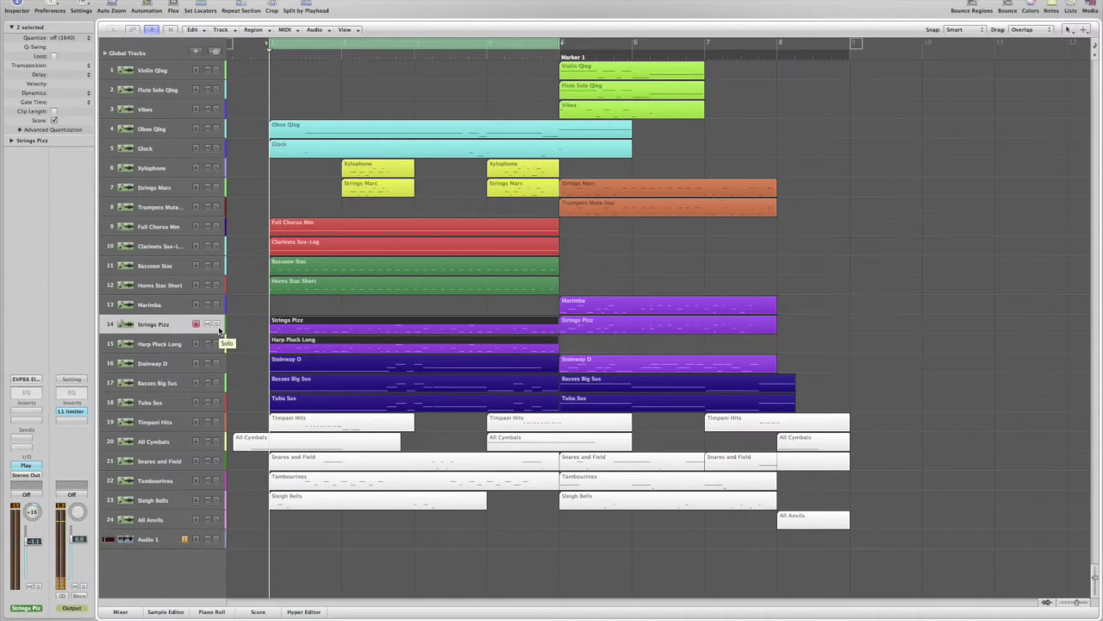
{"action": "left_click", "coordinate": [217, 325]}
{"action": "key", "text": "space"}
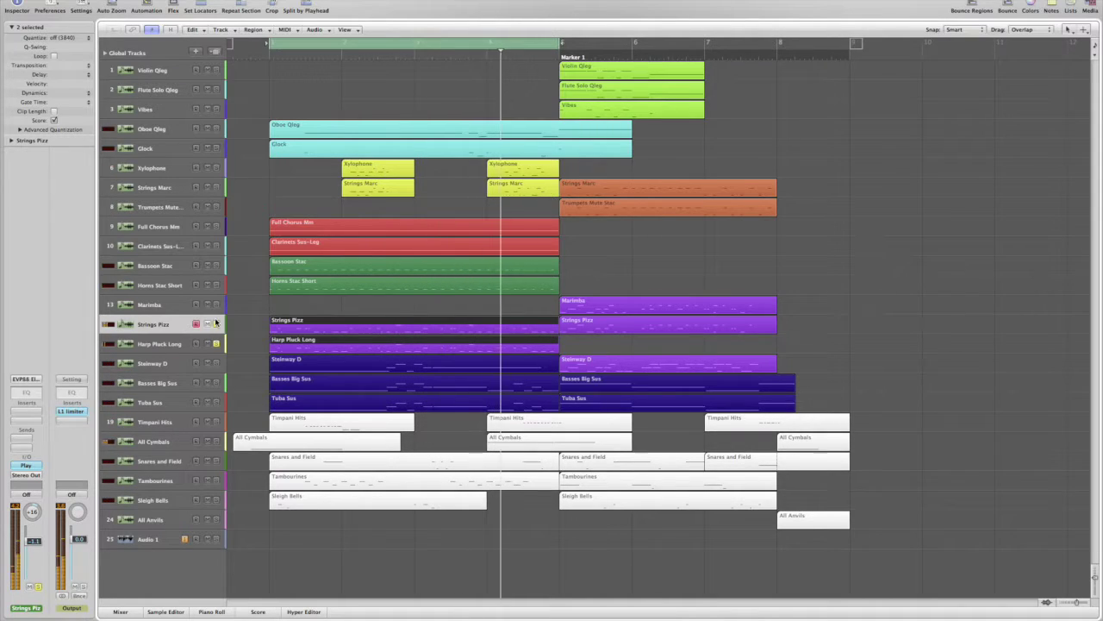
{"action": "key", "text": "space"}
{"action": "left_click", "coordinate": [218, 129]}
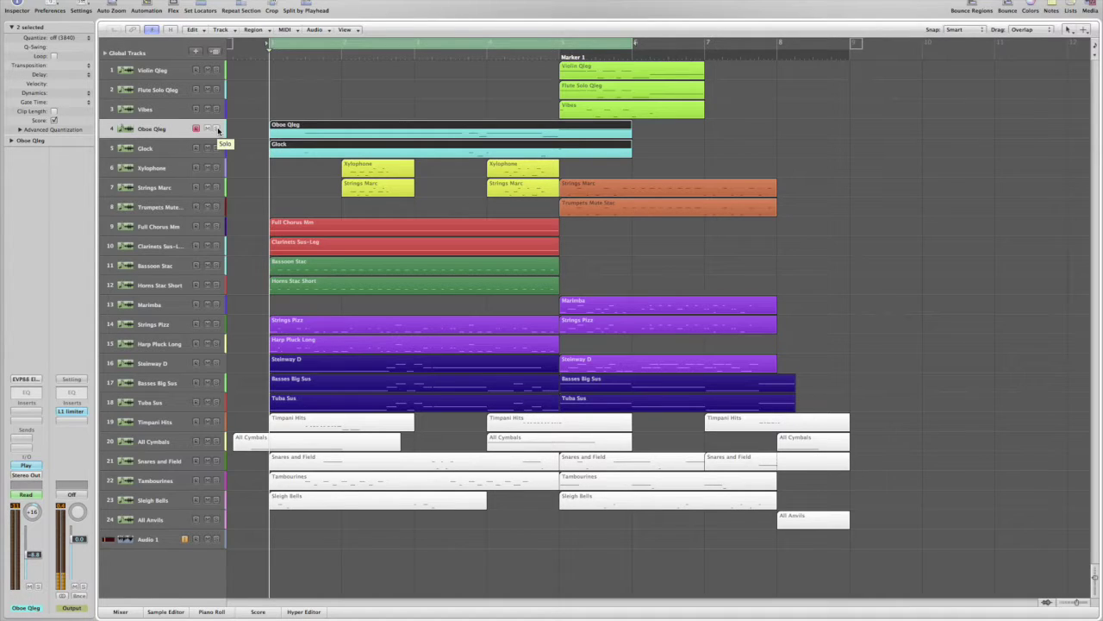
Step: Solo Oboe Qleg and Glock together and play the doubled pair
{"action": "left_click", "coordinate": [218, 128]}
{"action": "key", "text": "space"}
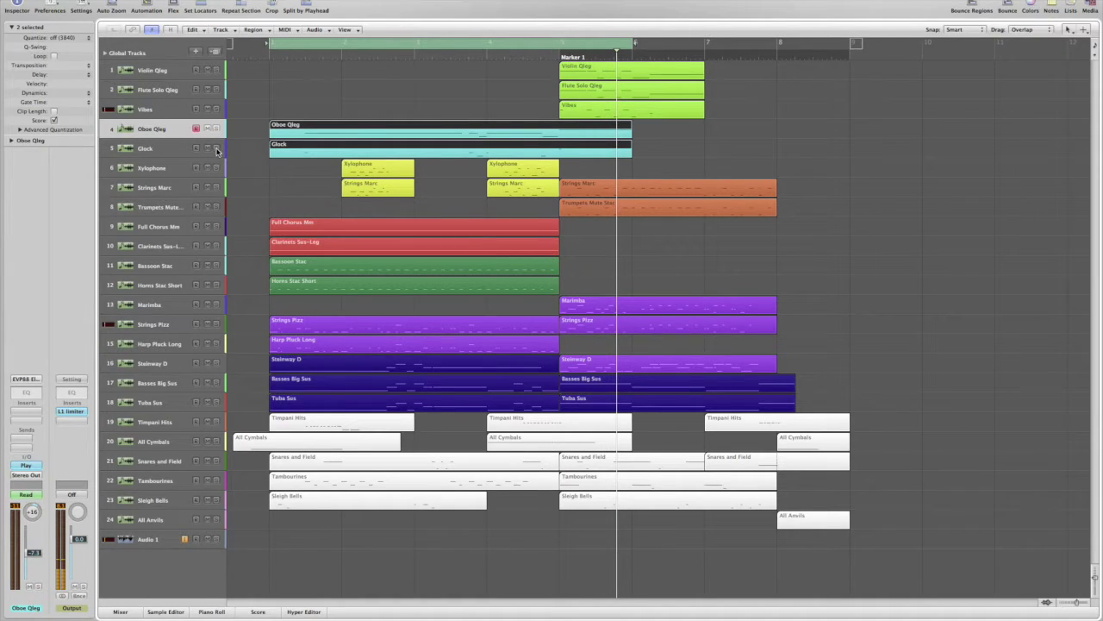
{"action": "left_click", "coordinate": [215, 149]}
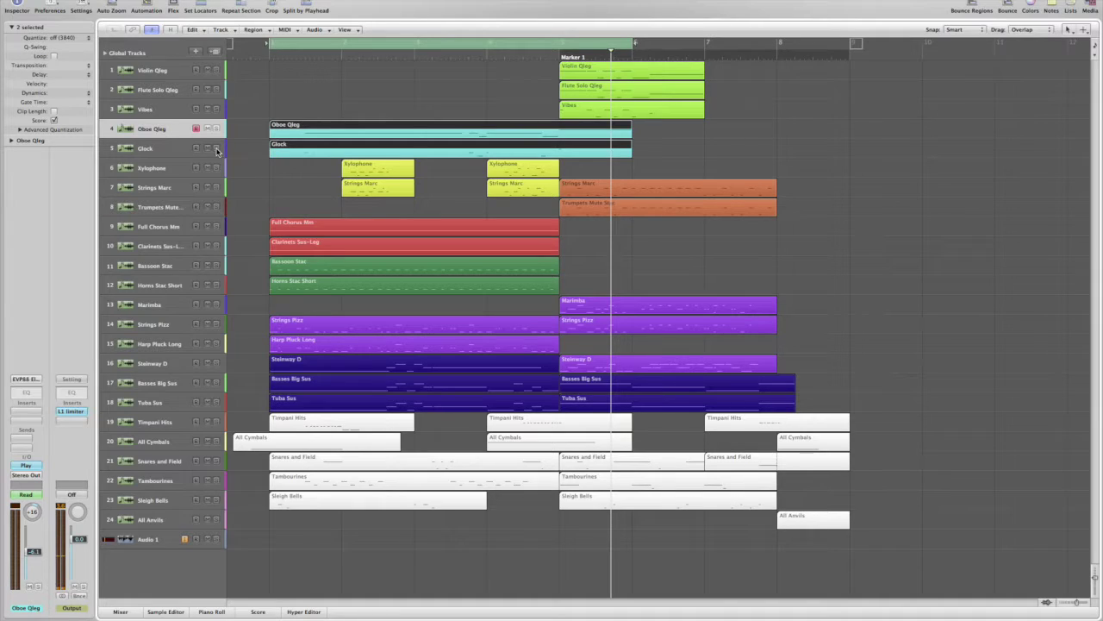
Step: Compare the pair by muting Glock, then Oboe Qleg, in turn during playback
{"action": "left_click", "coordinate": [208, 149]}
{"action": "key", "text": "space"}
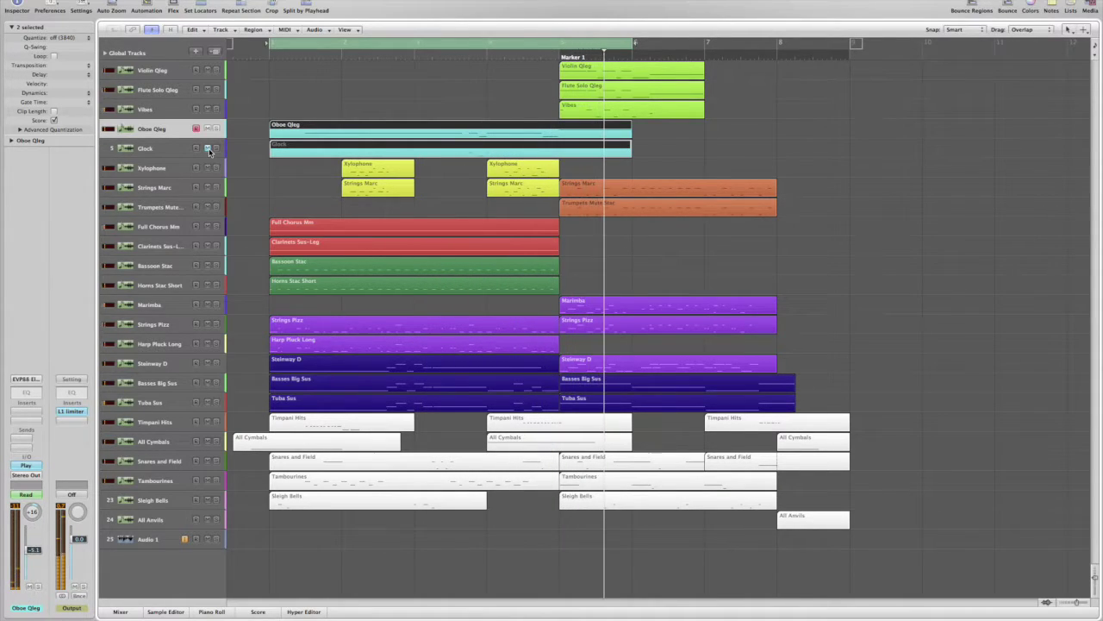
{"action": "left_click", "coordinate": [208, 149]}
{"action": "left_click", "coordinate": [207, 129]}
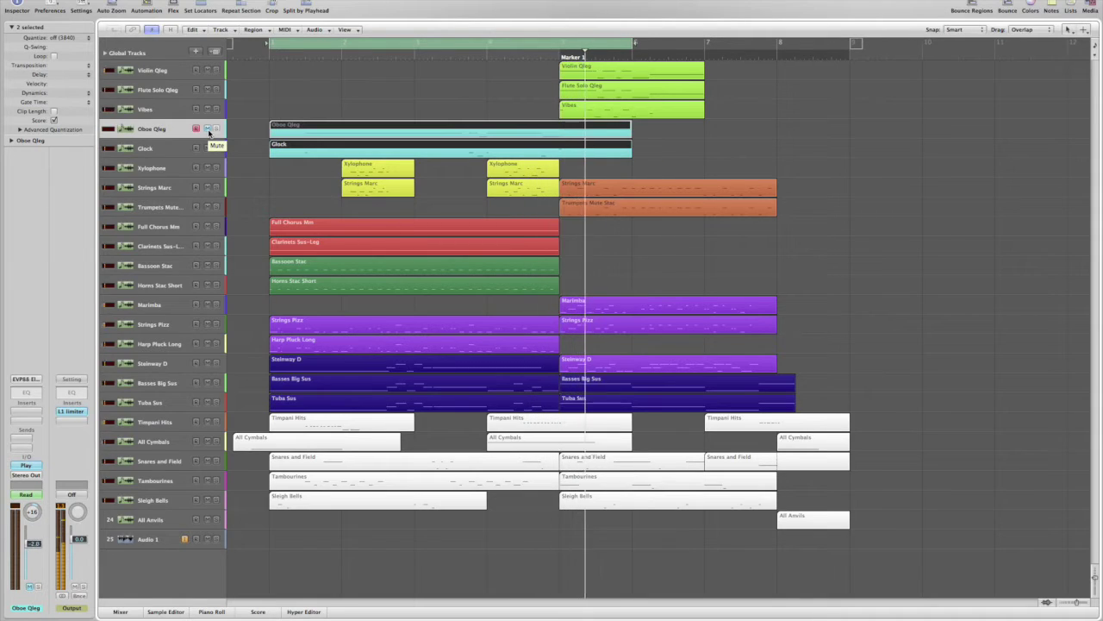
{"action": "left_click", "coordinate": [207, 130]}
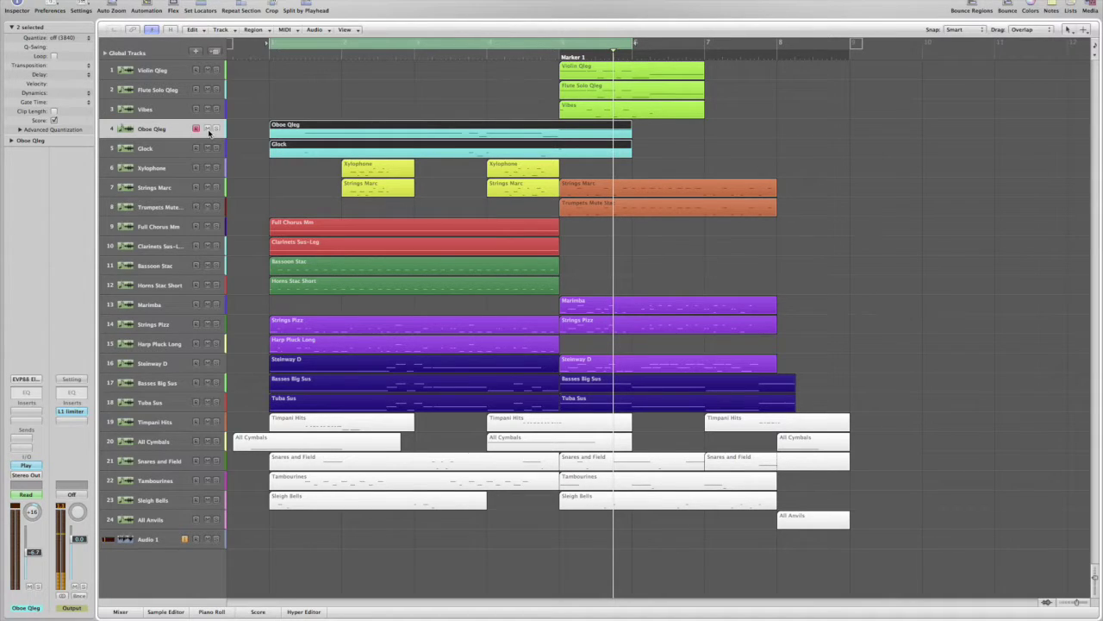
{"action": "key", "text": "space"}
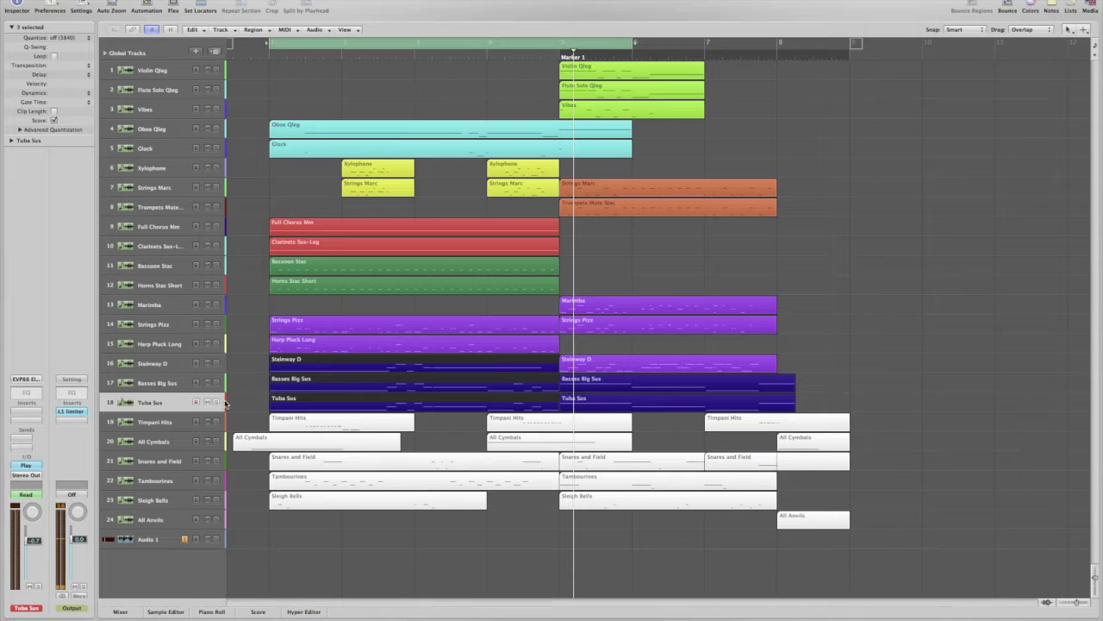
Step: Solo Basses Big Sus and Tuba Sus, play the low-end pair from bar 1, then select Xylophone
{"action": "key", "text": "space"}
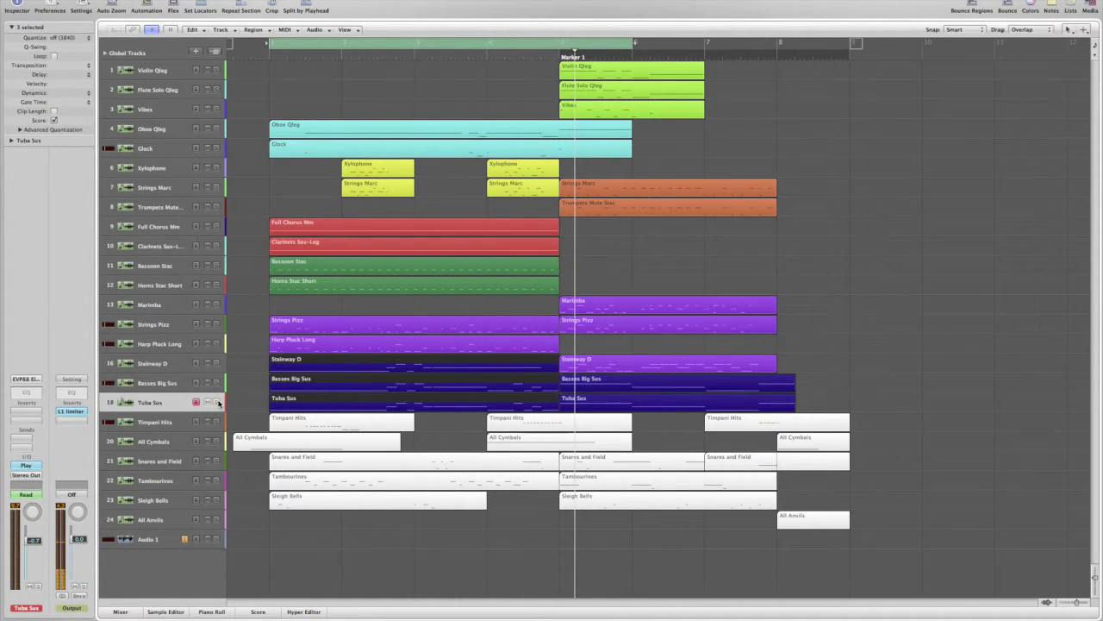
{"action": "left_click_drag", "start_coordinate": [218, 401], "coordinate": [218, 392]}
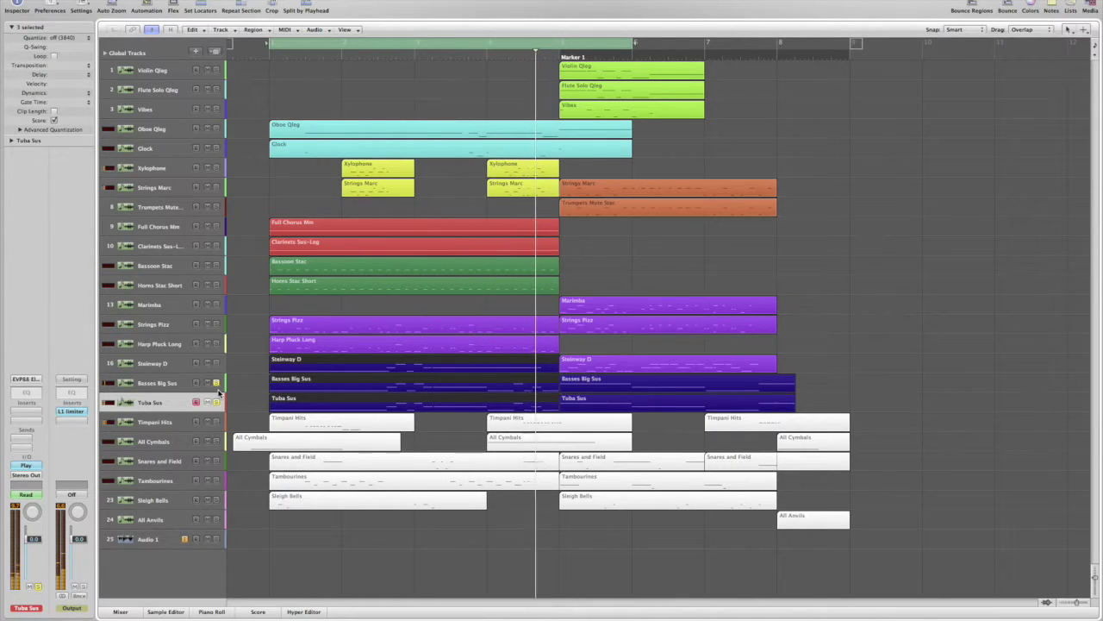
{"action": "left_click", "coordinate": [217, 402]}
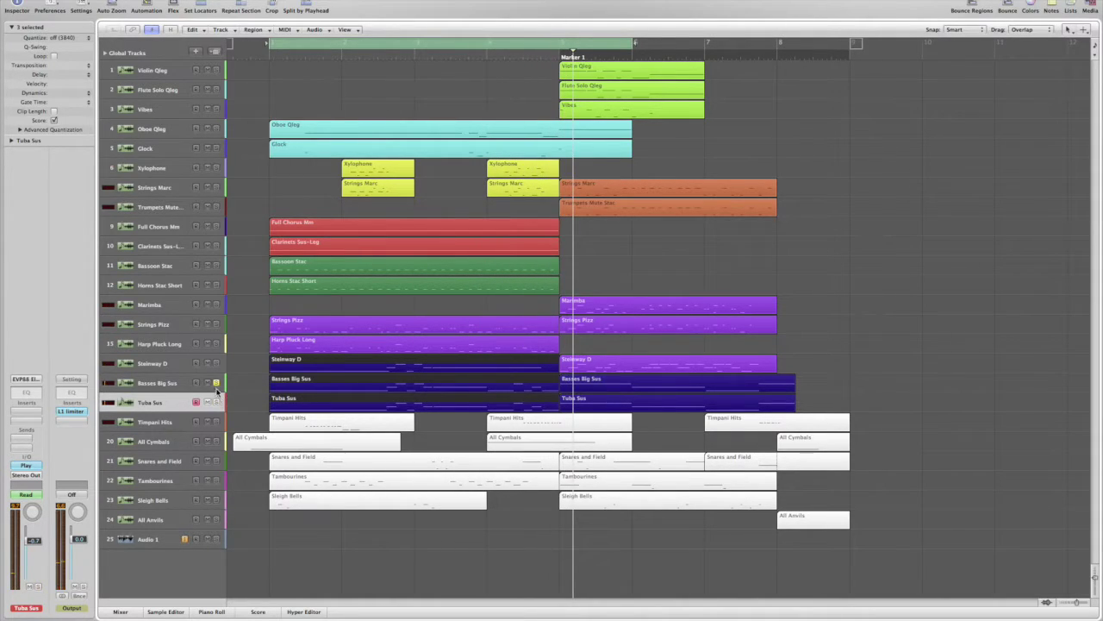
{"action": "left_click", "coordinate": [216, 383]}
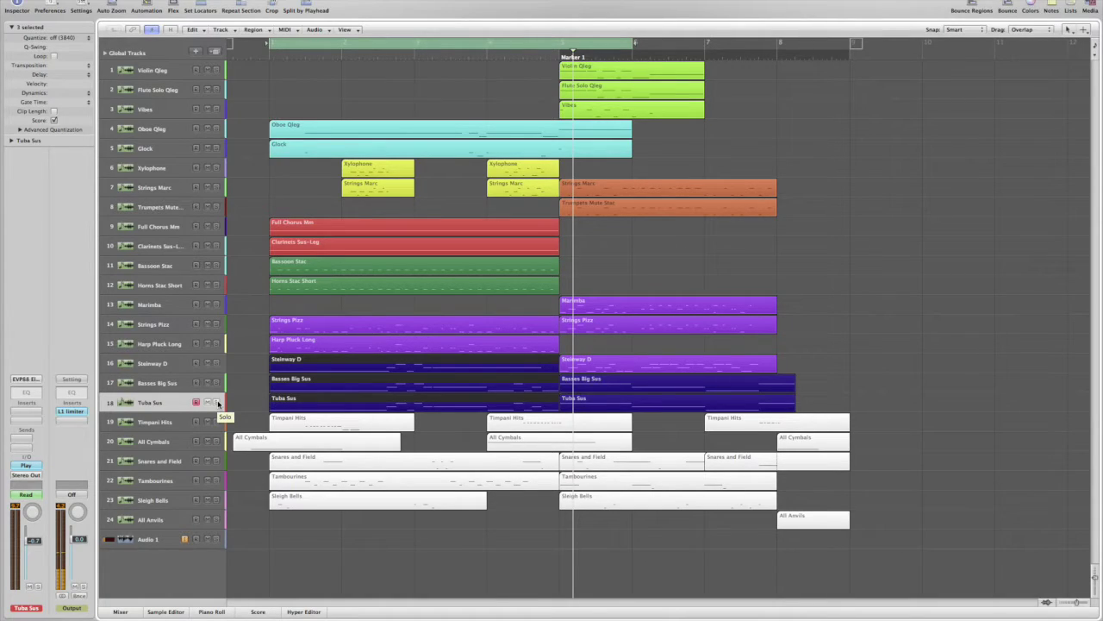
{"action": "left_click", "coordinate": [216, 401]}
{"action": "key", "text": "space"}
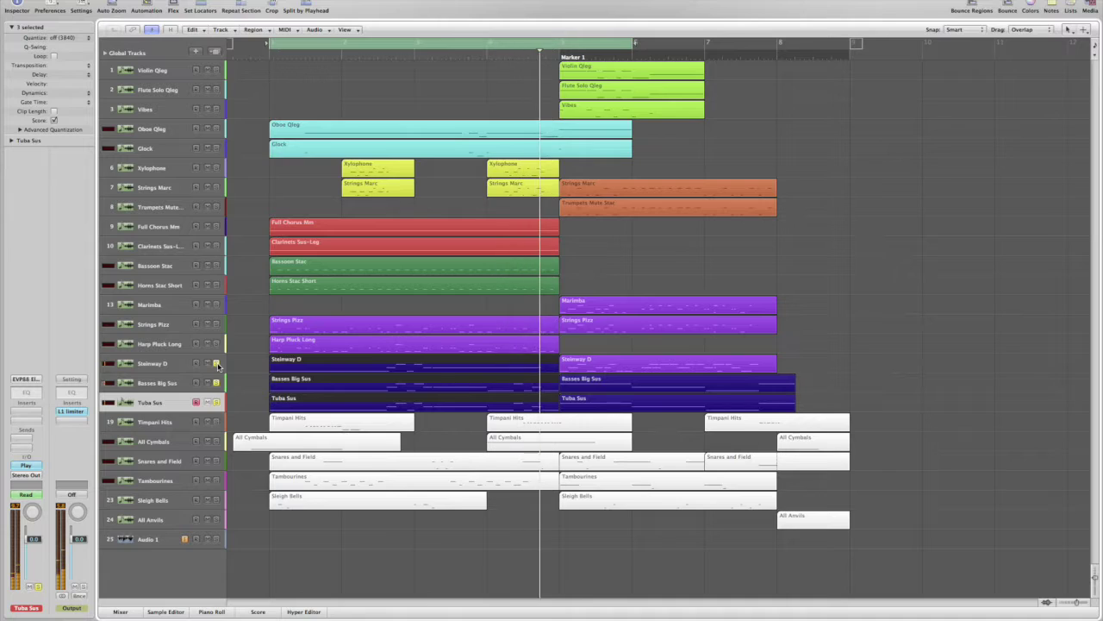
{"action": "left_click", "coordinate": [247, 168]}
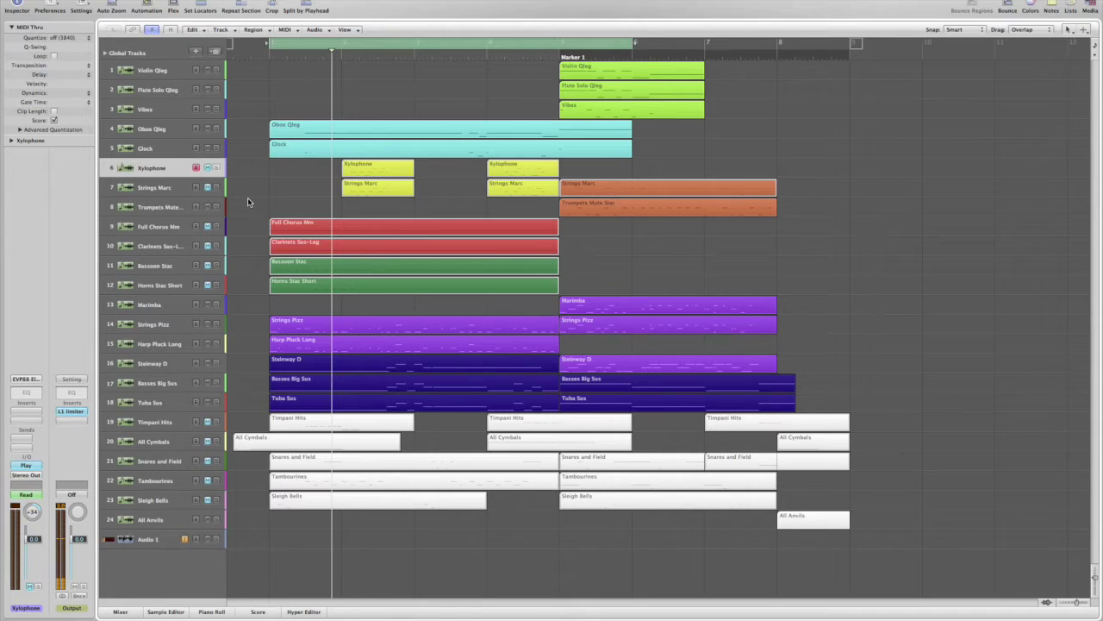
Step: Play the Xylophone and Strings Marc pair, toggling Strings Marc's mute and Xylophone's solo
{"action": "key", "text": "space"}
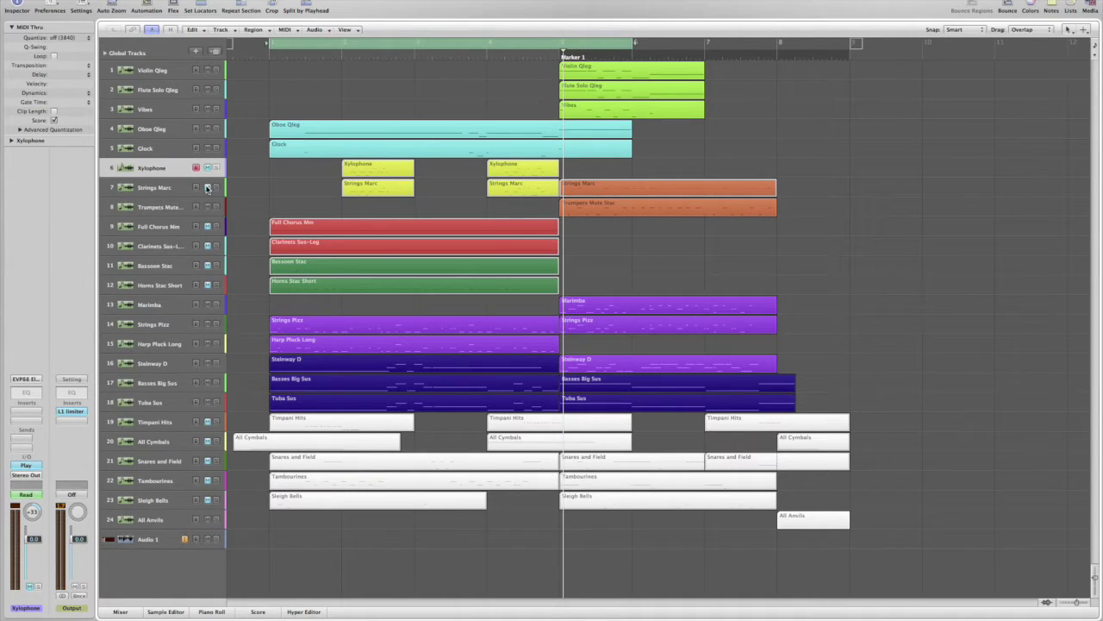
{"action": "left_click", "coordinate": [207, 187]}
{"action": "left_click", "coordinate": [207, 187]}
{"action": "left_click", "coordinate": [207, 169]}
{"action": "key", "text": "space"}
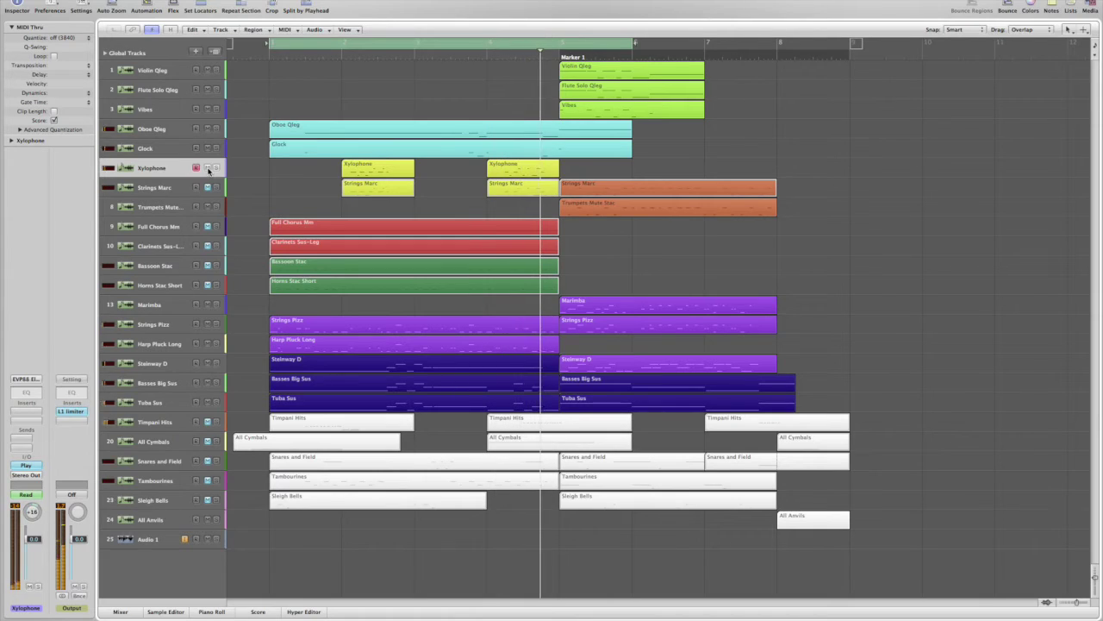
{"action": "key", "text": "space"}
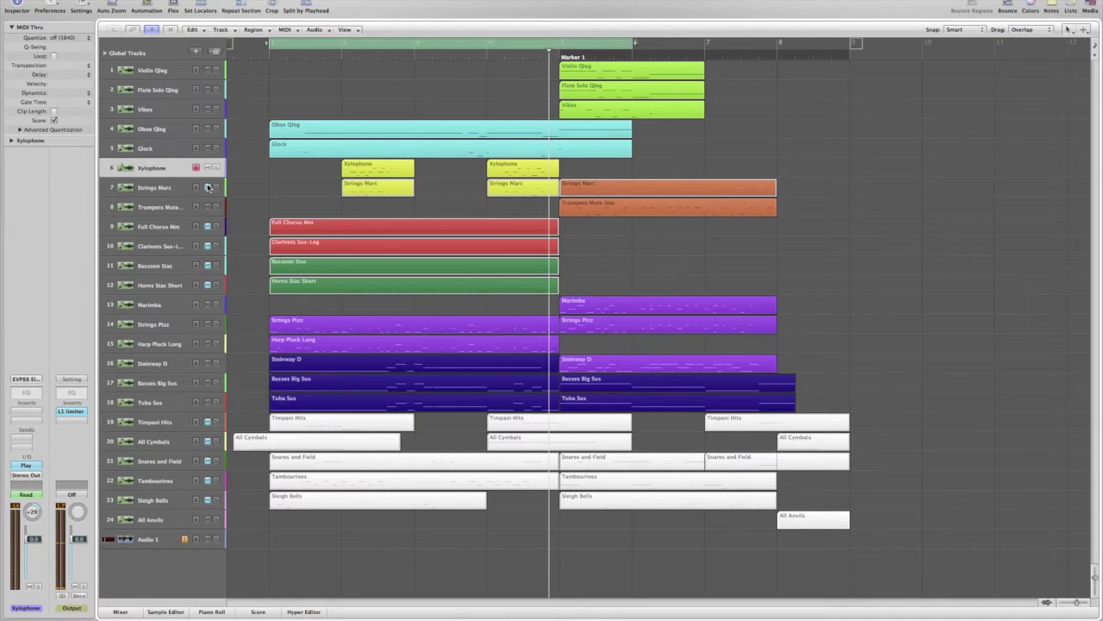
Step: Mute Strings Marc and replay the cycle to hear Xylophone without it
{"action": "left_click", "coordinate": [208, 188]}
{"action": "key", "text": "space"}
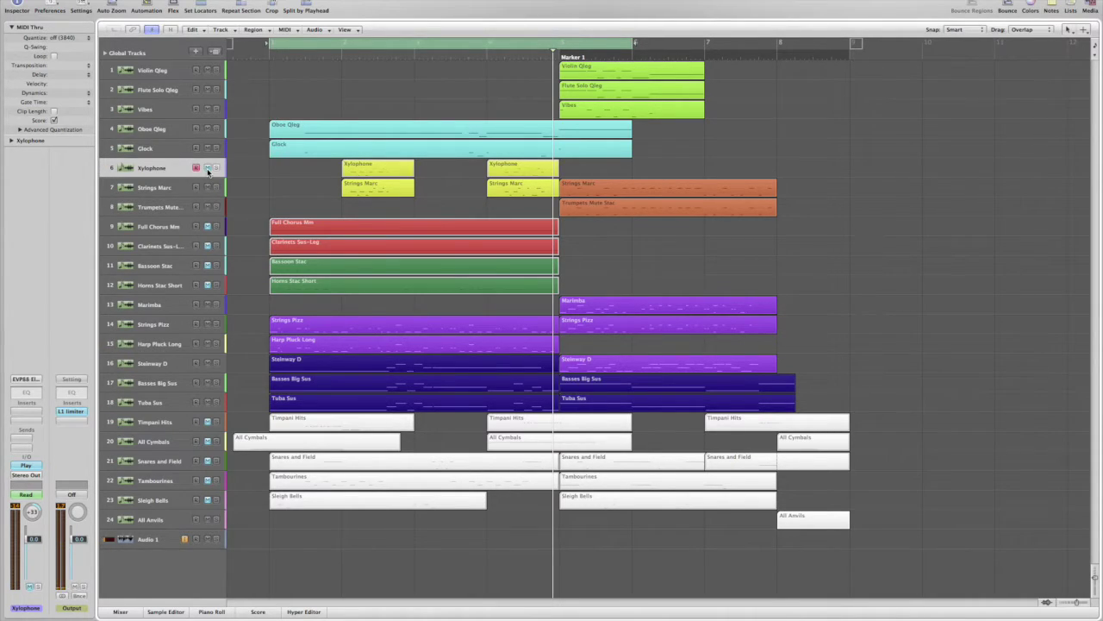
{"action": "key", "text": "space"}
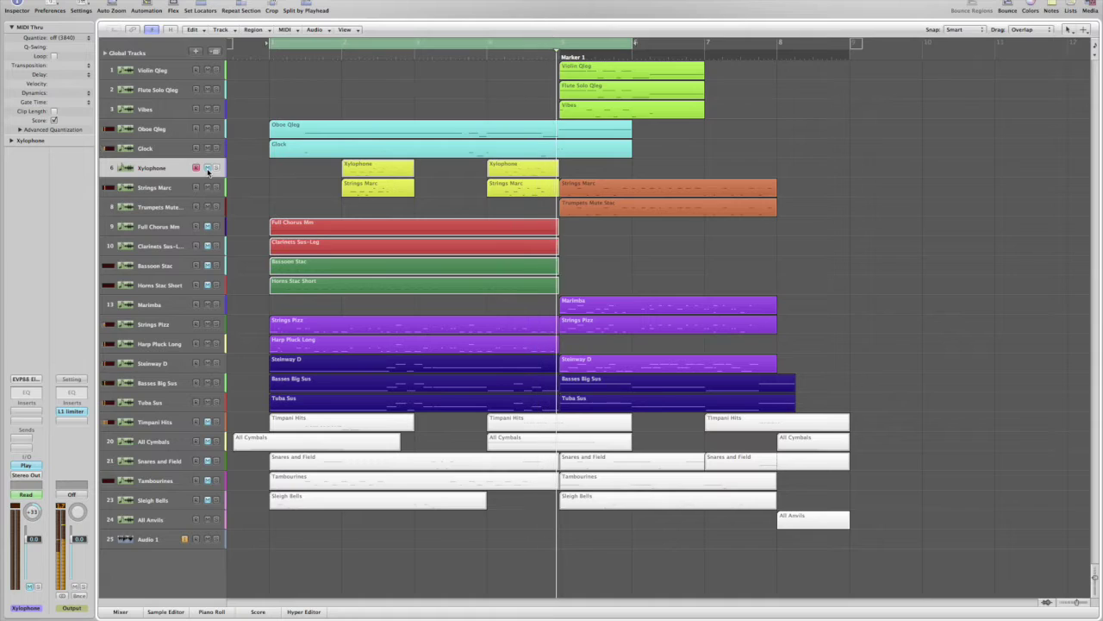
{"action": "key", "text": "space"}
{"action": "key", "text": "space"}
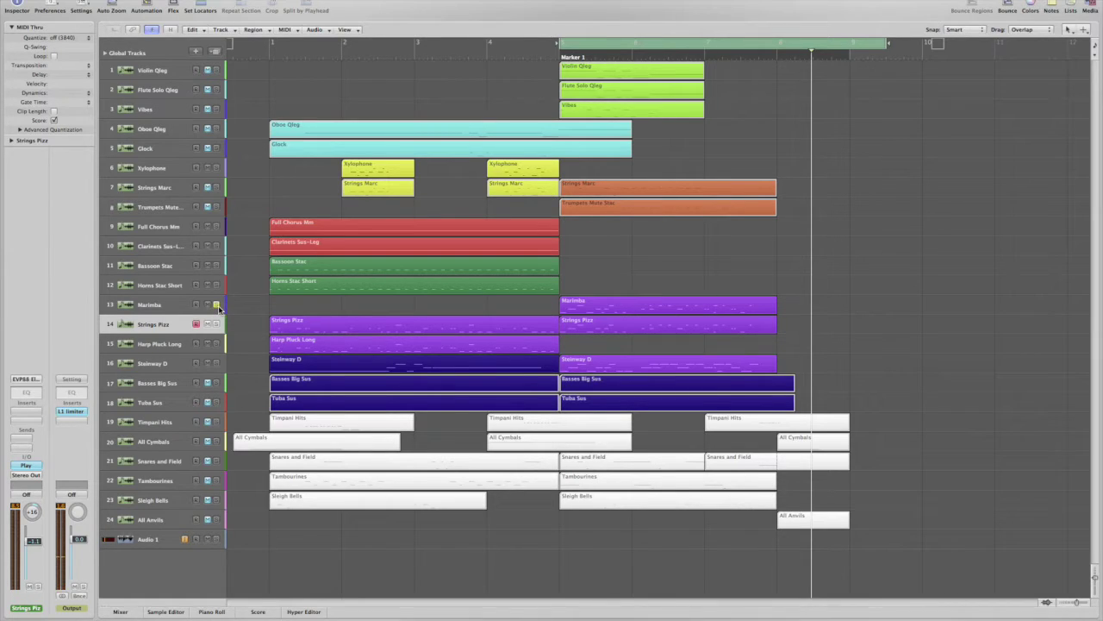
Step: Play Strings Pizz from bar 5, add Marimba's solo to hear the pair, then clear both solos
{"action": "key", "text": "space"}
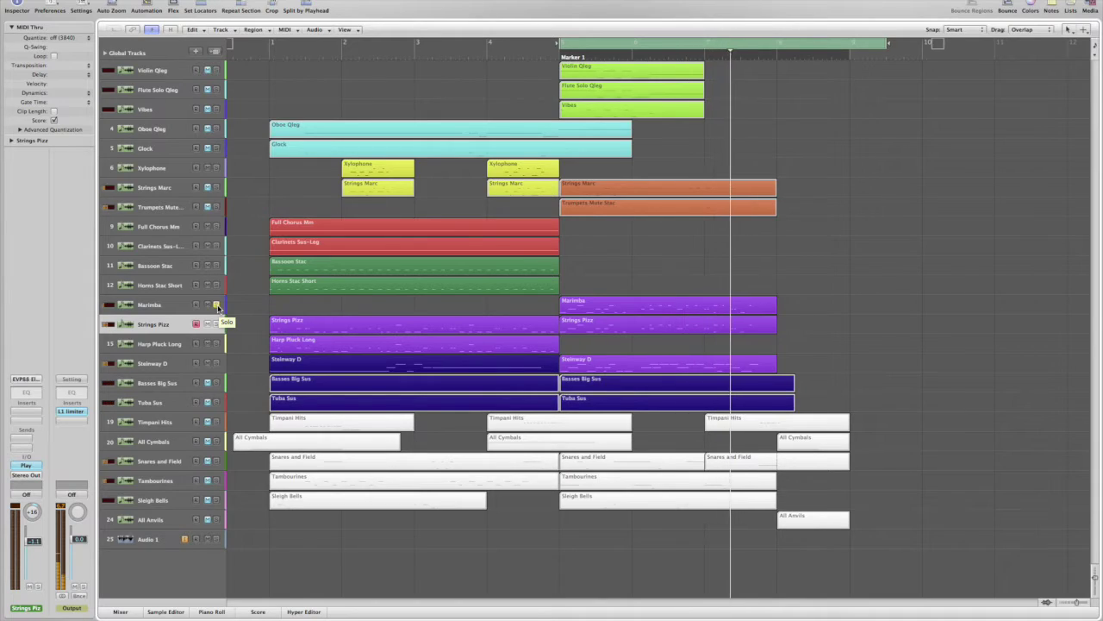
{"action": "key", "text": "space"}
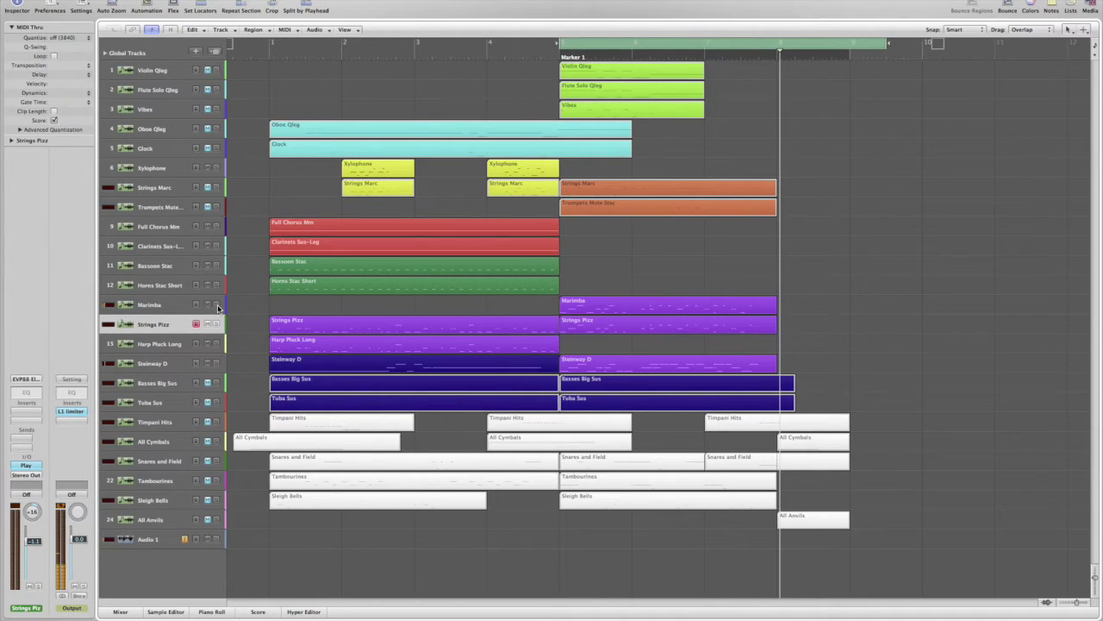
{"action": "left_click", "coordinate": [218, 306]}
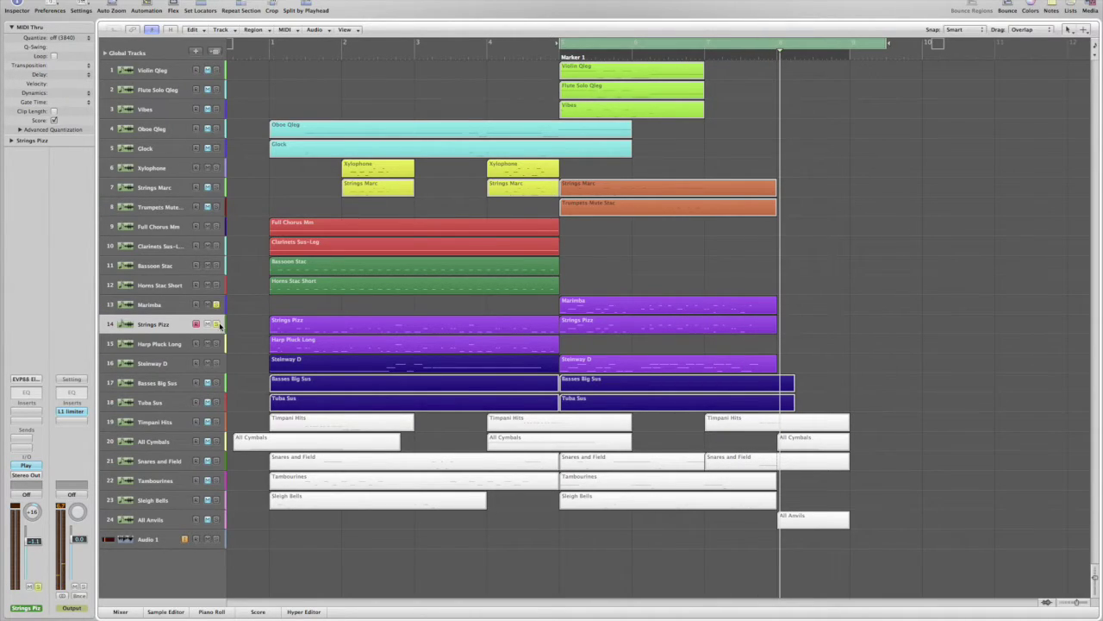
{"action": "key", "text": "space"}
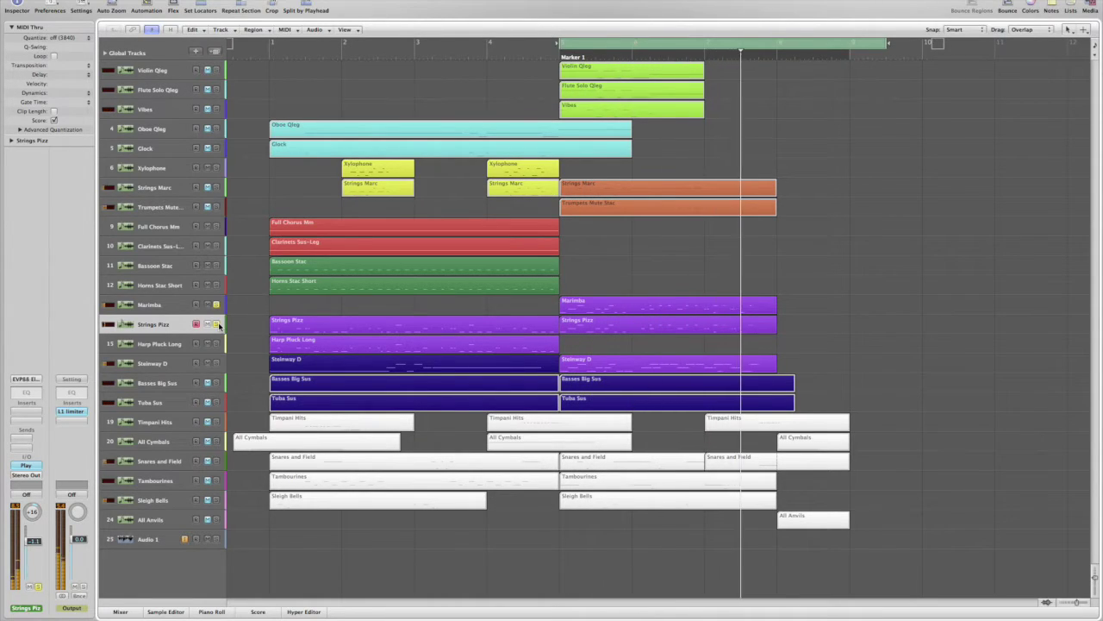
{"action": "left_click", "coordinate": [217, 324]}
{"action": "left_click", "coordinate": [216, 306]}
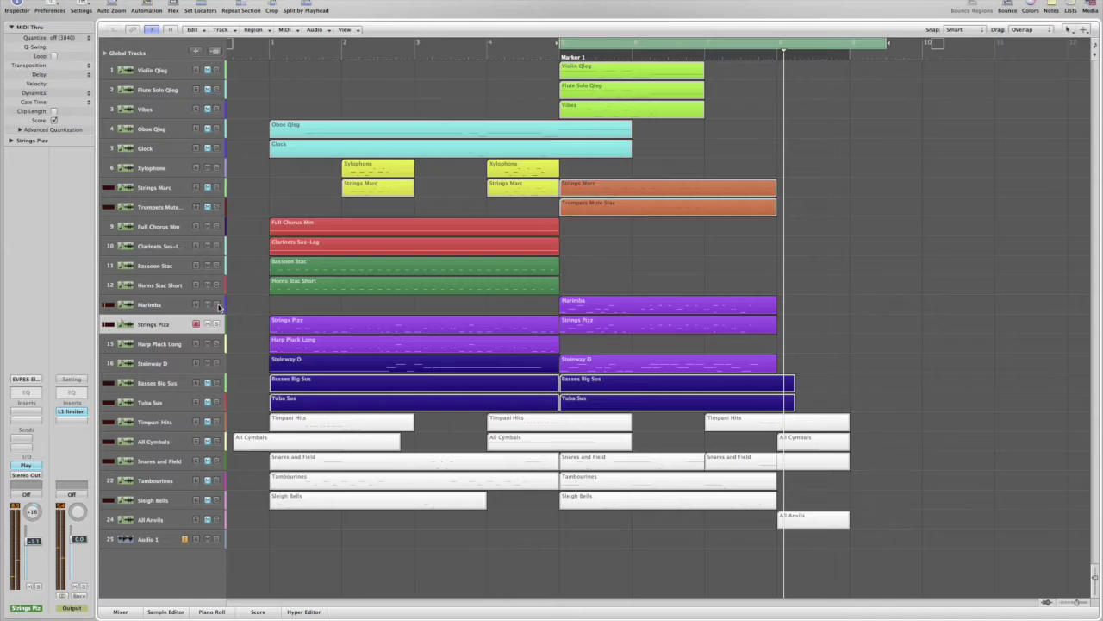
{"action": "key", "text": "space"}
{"action": "key", "text": "space"}
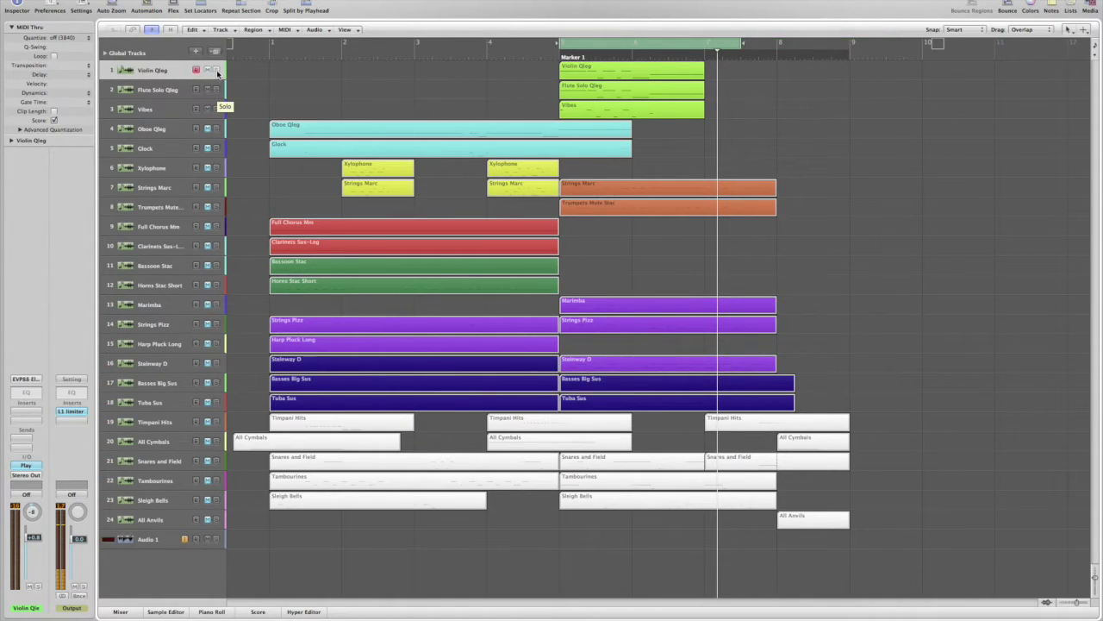
Step: Solo Violin Qleg and play the green tracks from the cycle start
{"action": "left_click", "coordinate": [217, 71]}
{"action": "key", "text": "space"}
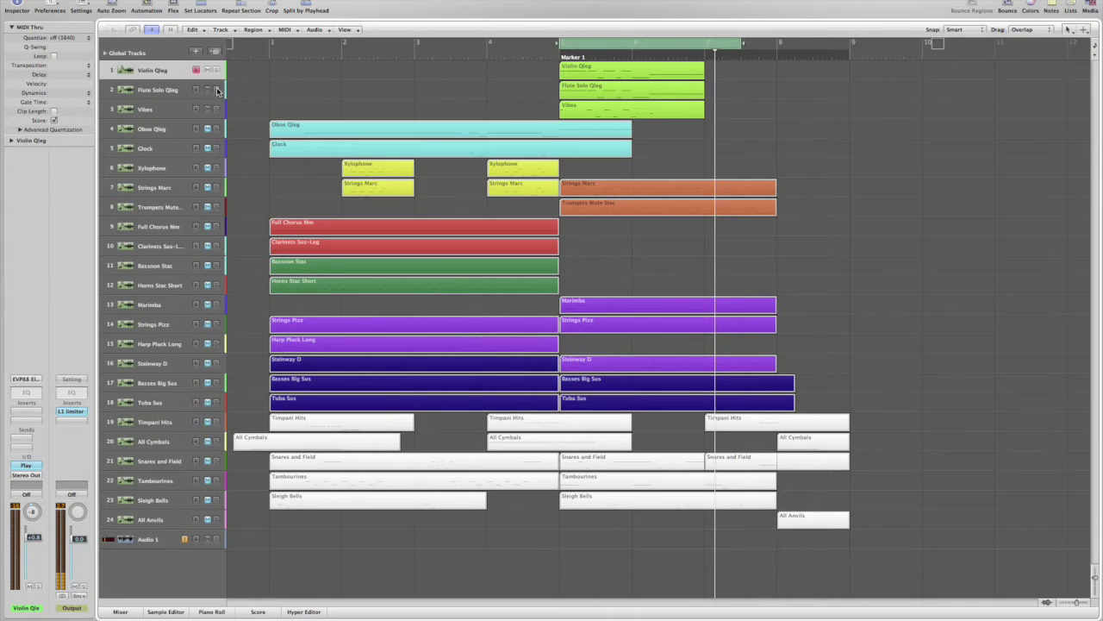
{"action": "key", "text": "space"}
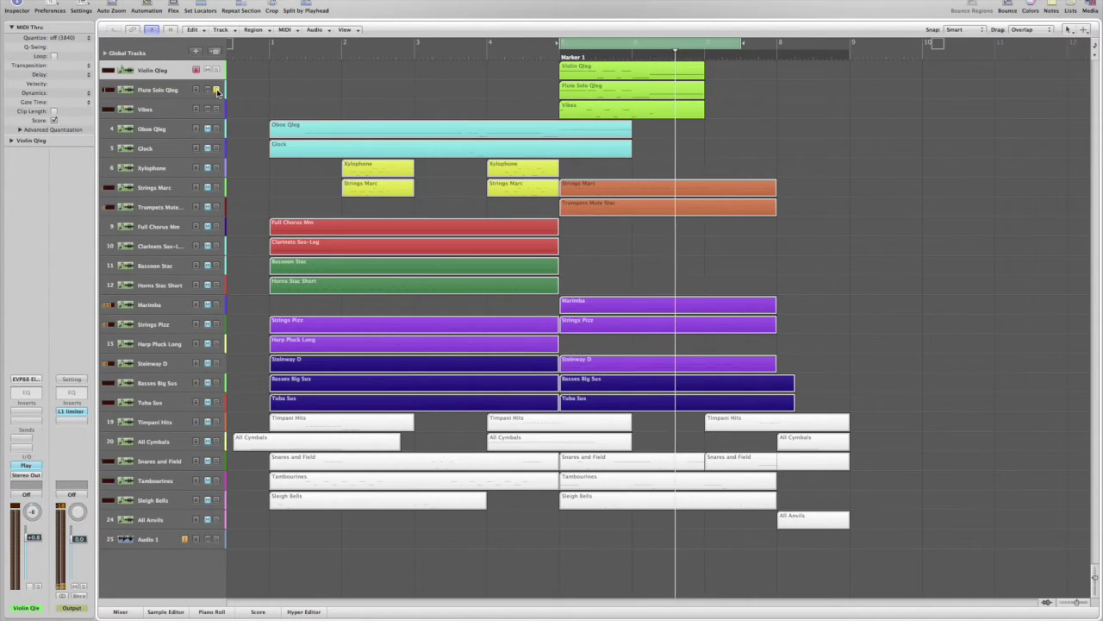
{"action": "key", "text": "space"}
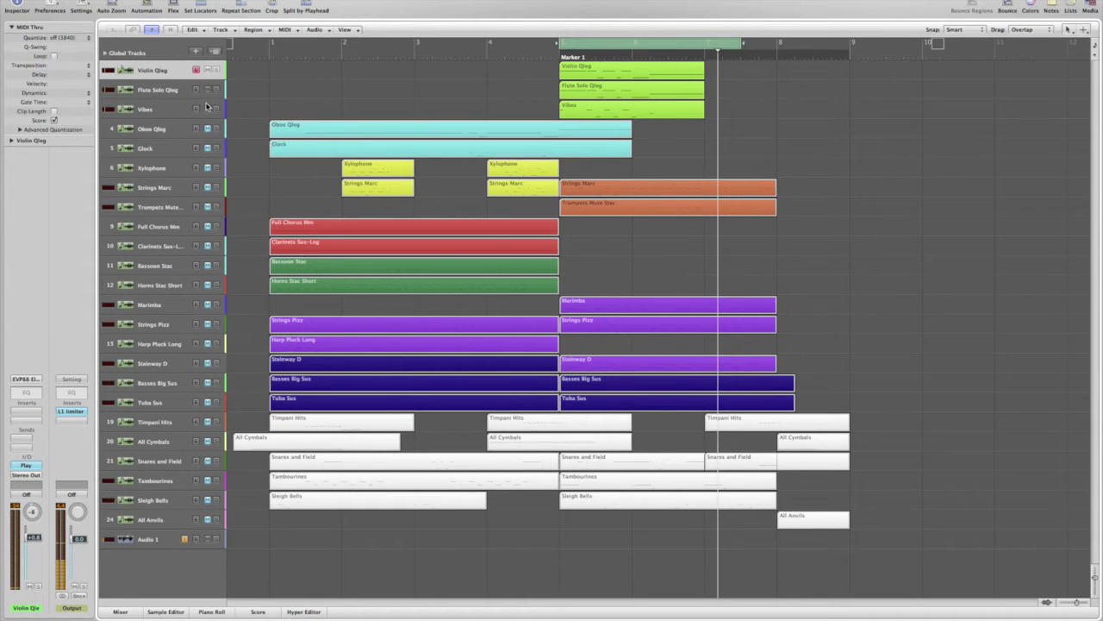
Step: Replay the soloed green trio, then select the Strings Marc and Trumpets Mute Stac regions
{"action": "key", "text": "Return"}
{"action": "key", "text": "space"}
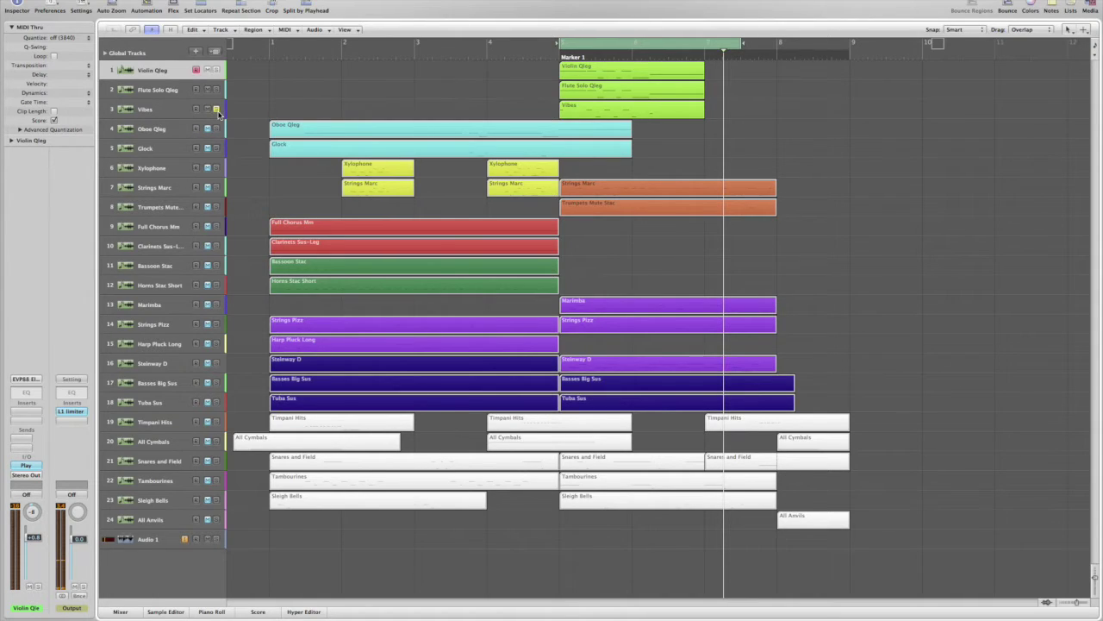
{"action": "key", "text": "space"}
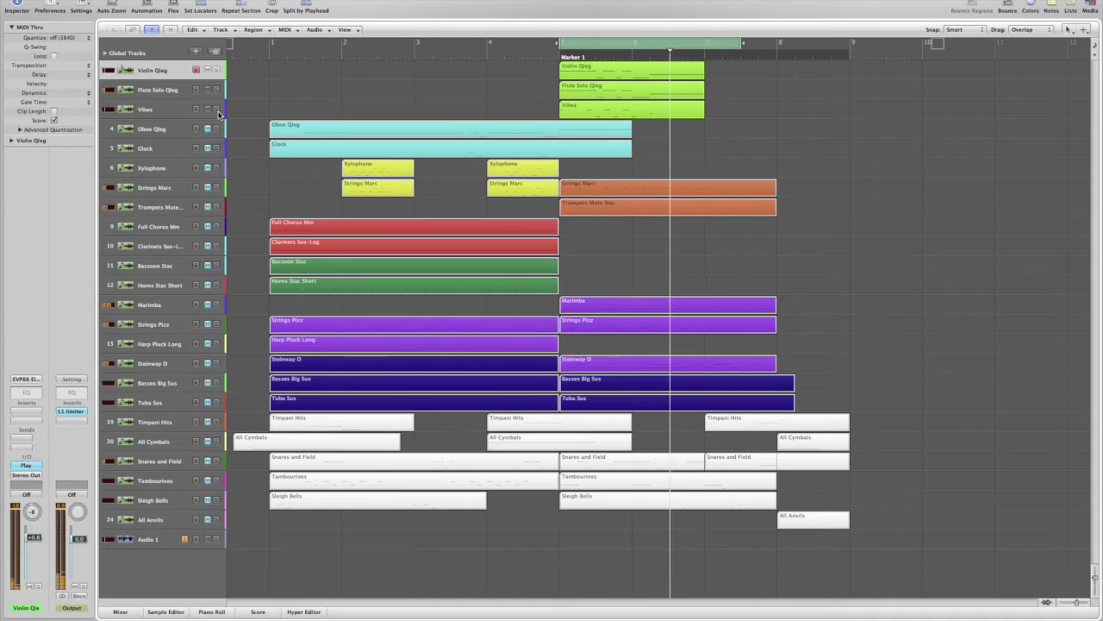
{"action": "left_click_drag", "start_coordinate": [620, 173], "coordinate": [594, 207]}
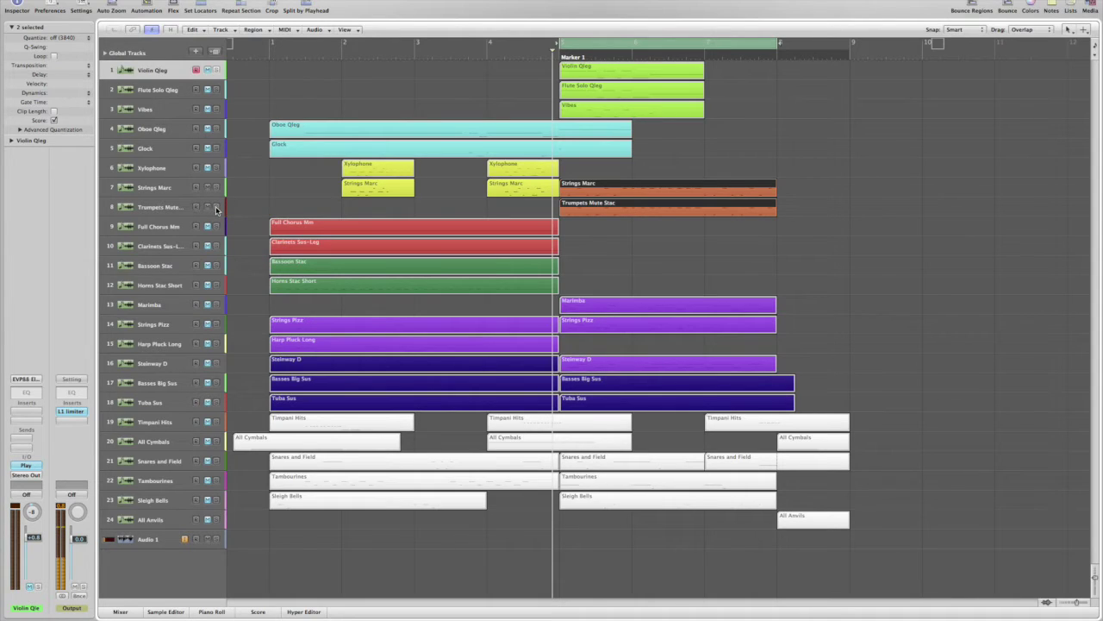
Step: Play the orange pair twice, then set the cycle to the Full Chorus Mm and Clarinets Sus-Leg regions
{"action": "key", "text": "space"}
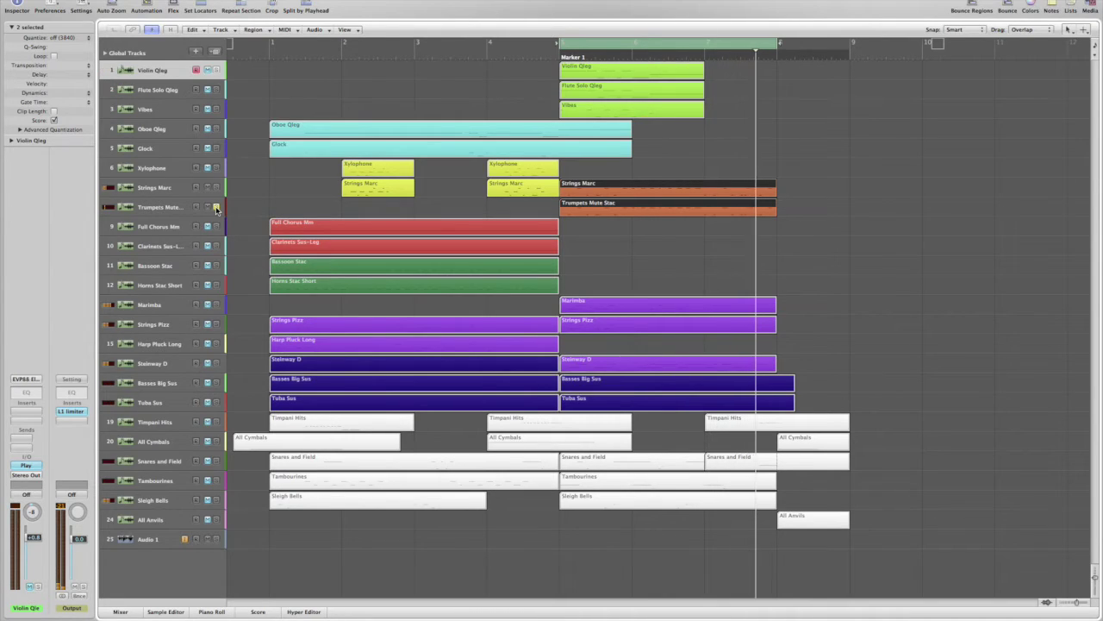
{"action": "key", "text": "space"}
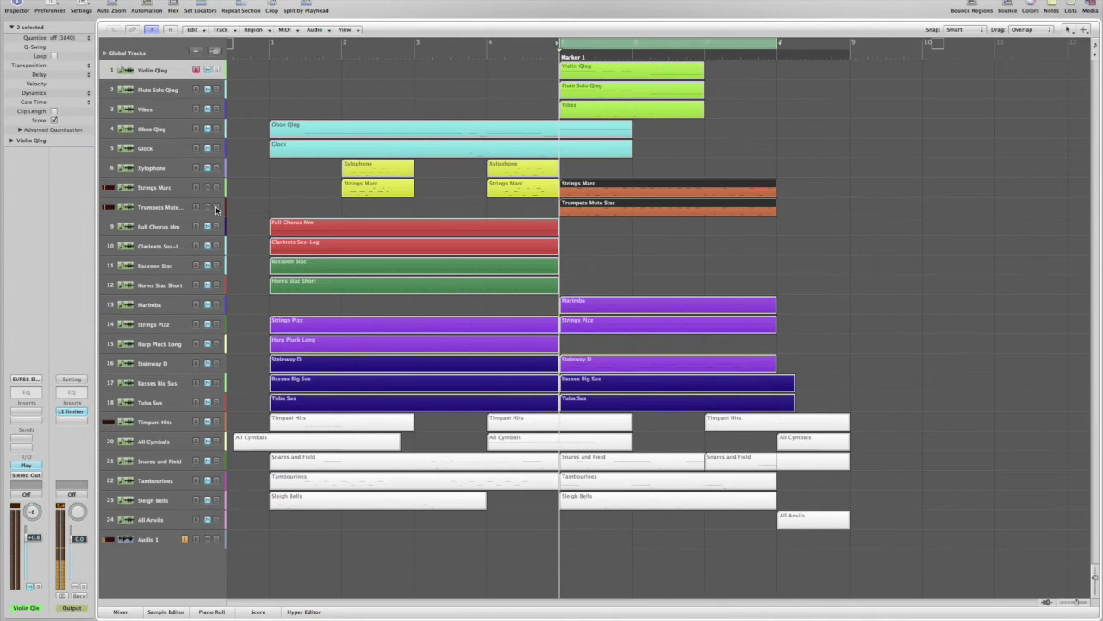
{"action": "key", "text": "space"}
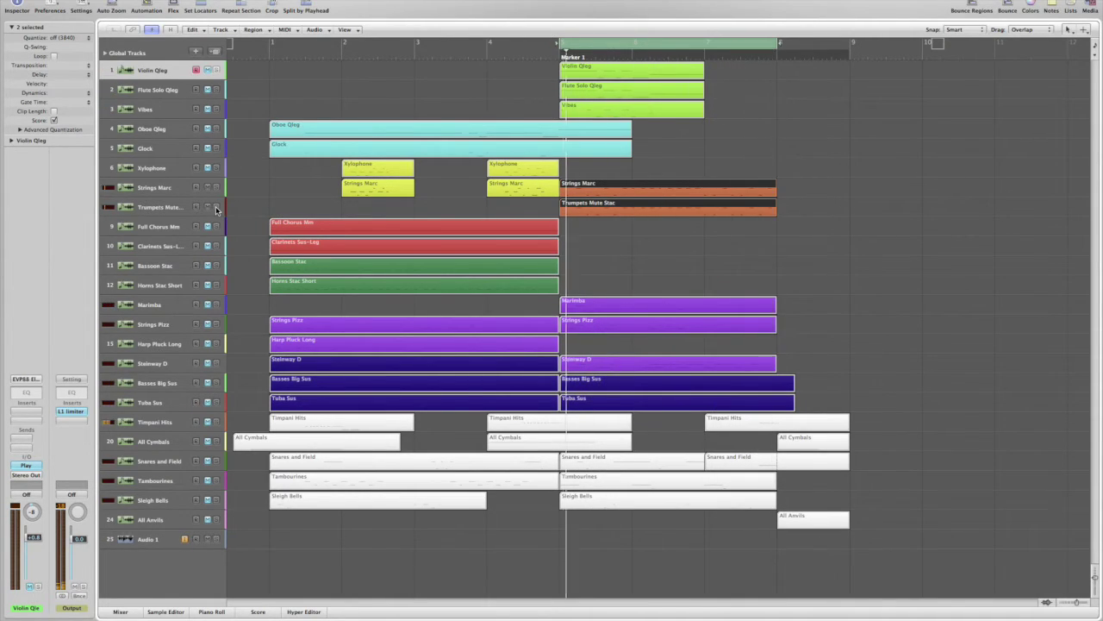
{"action": "key", "text": "space"}
{"action": "left_click_drag", "start_coordinate": [604, 243], "coordinate": [253, 226]}
{"action": "key", "text": "u"}
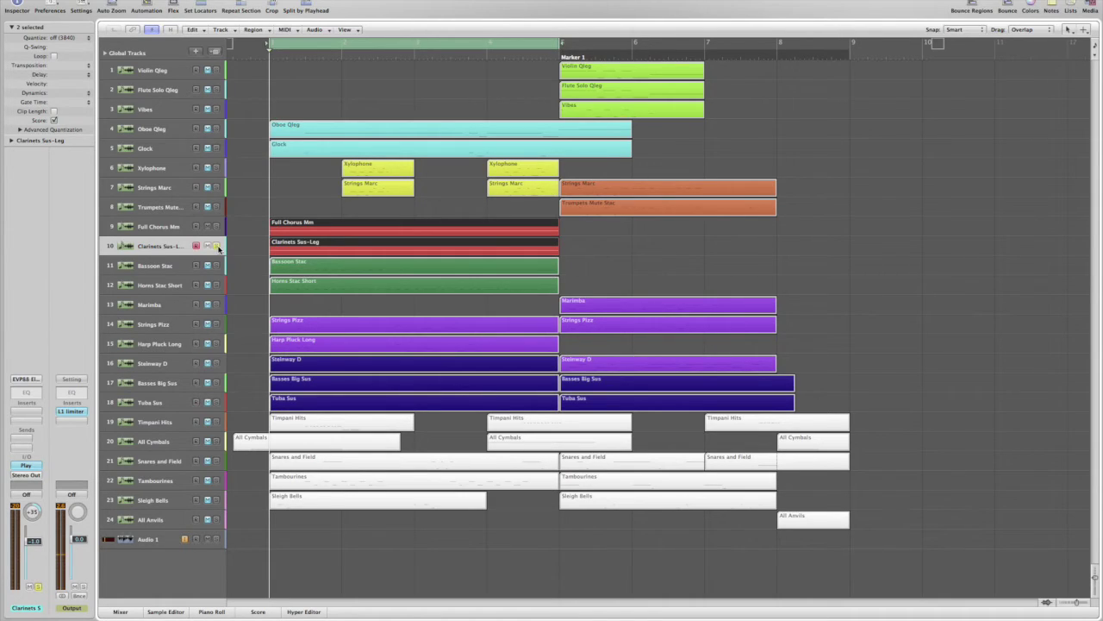
Step: Play the red Full Chorus Mm and Clarinets Sus-Leg pair through the cycle, stopping near bar 4
{"action": "key", "text": "space"}
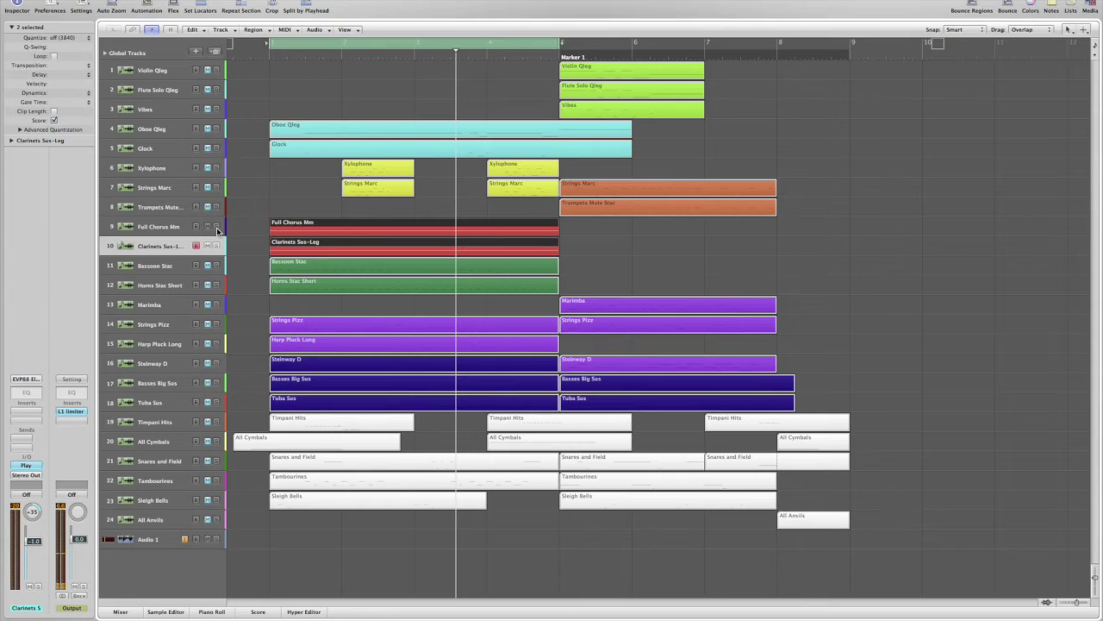
{"action": "key", "text": "space"}
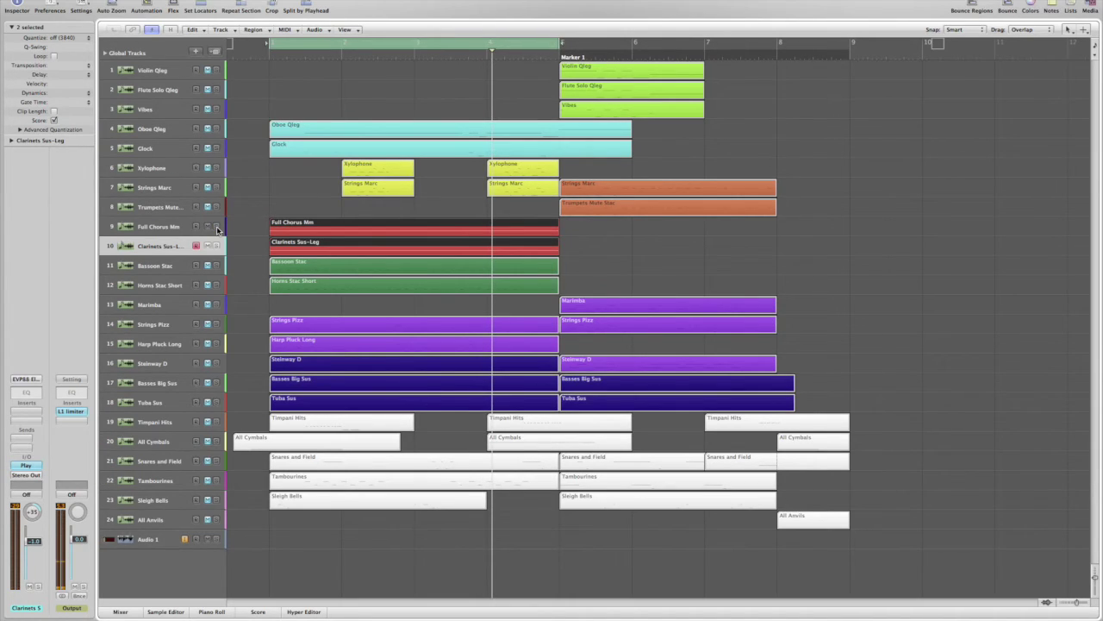
{"action": "key", "text": "space"}
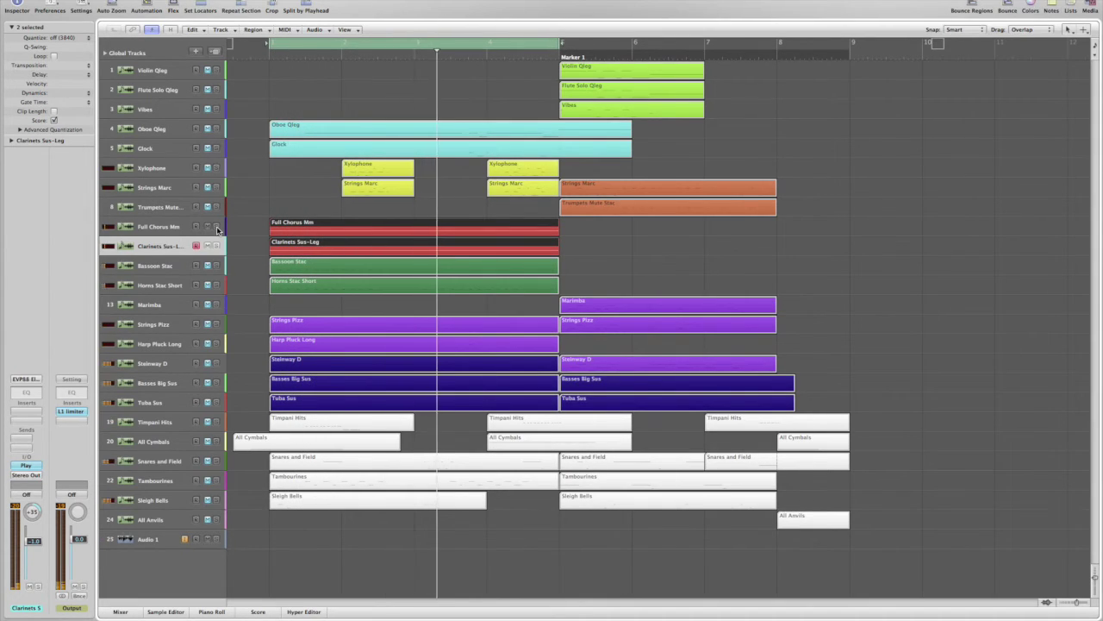
{"action": "key", "text": "space"}
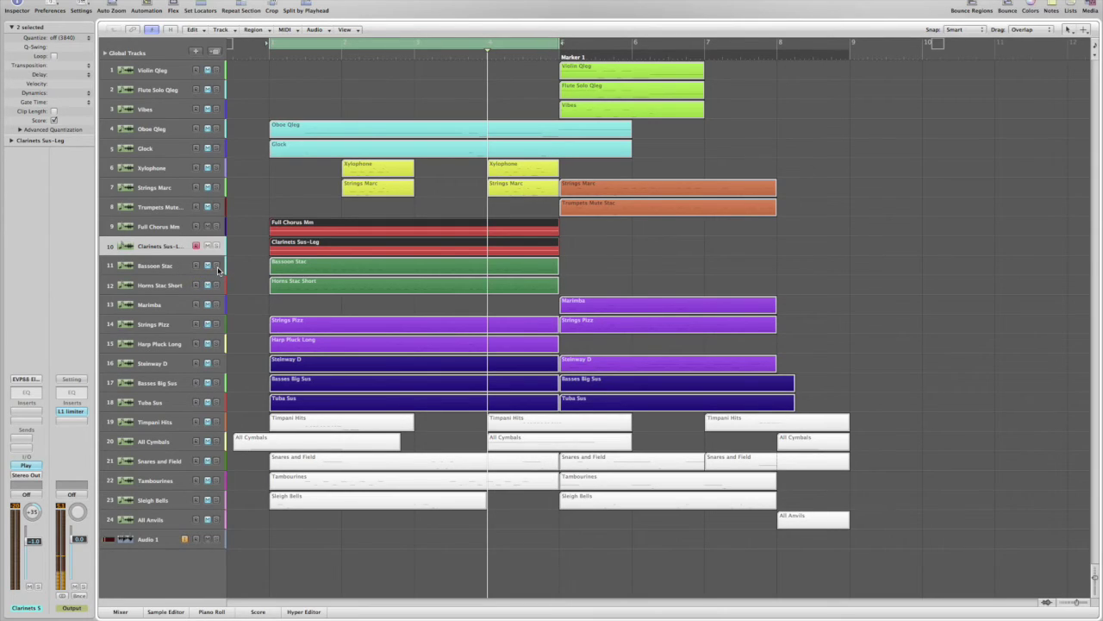
Step: Solo Bassoon Stac and Horns Stac Short and loop bars 1–5 to hear them together
{"action": "left_click", "coordinate": [217, 266]}
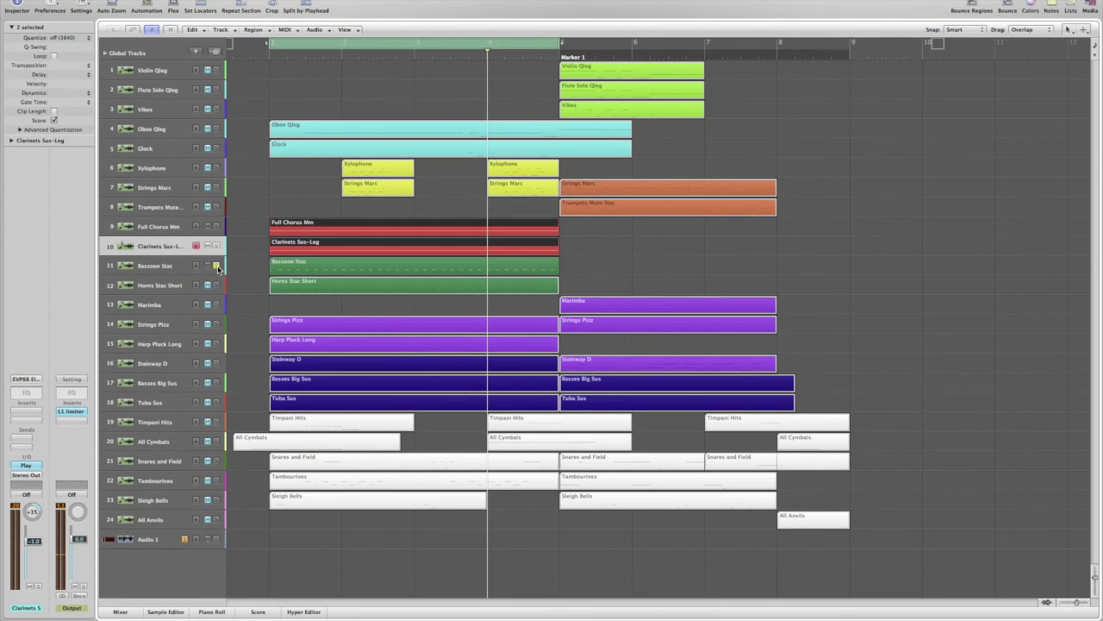
{"action": "key", "text": "space"}
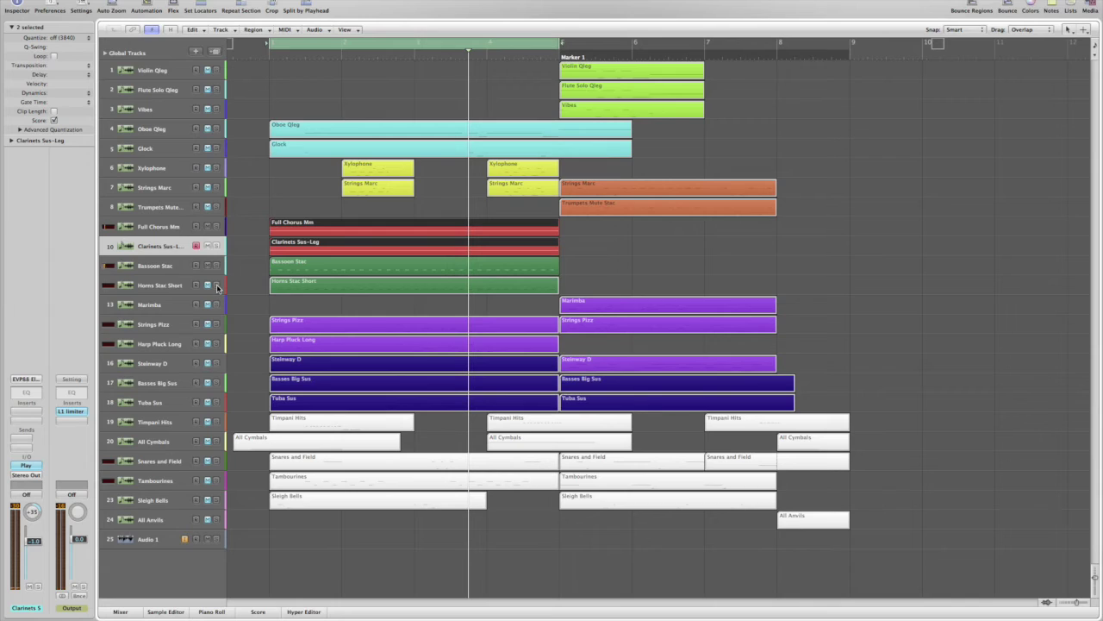
{"action": "left_click", "coordinate": [217, 285]}
{"action": "key", "text": "space"}
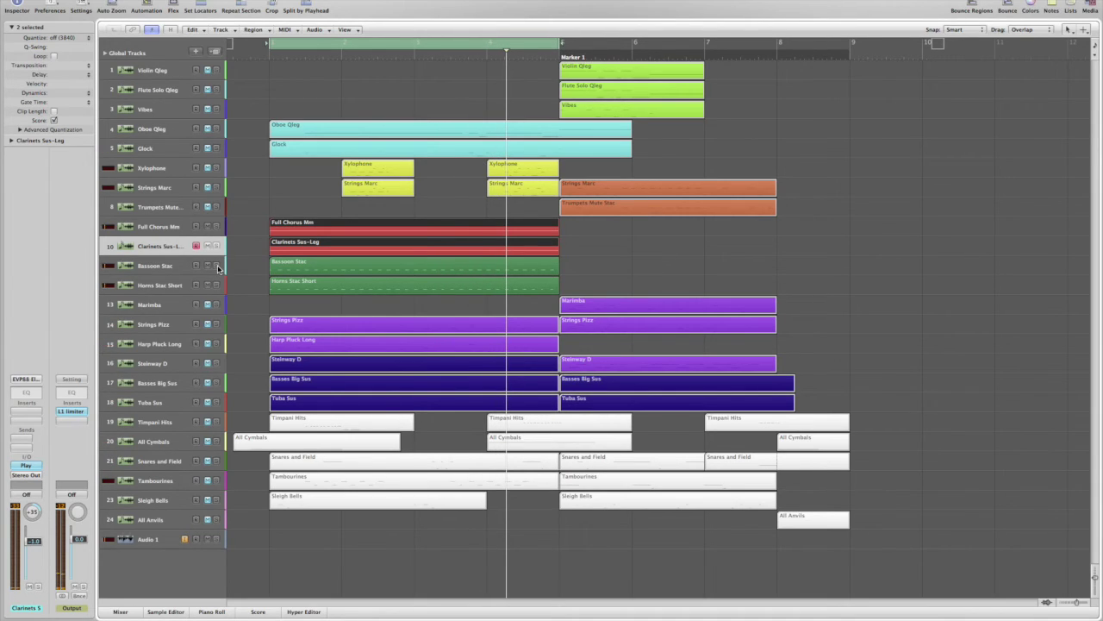
{"action": "left_click", "coordinate": [216, 265]}
{"action": "key", "text": "space"}
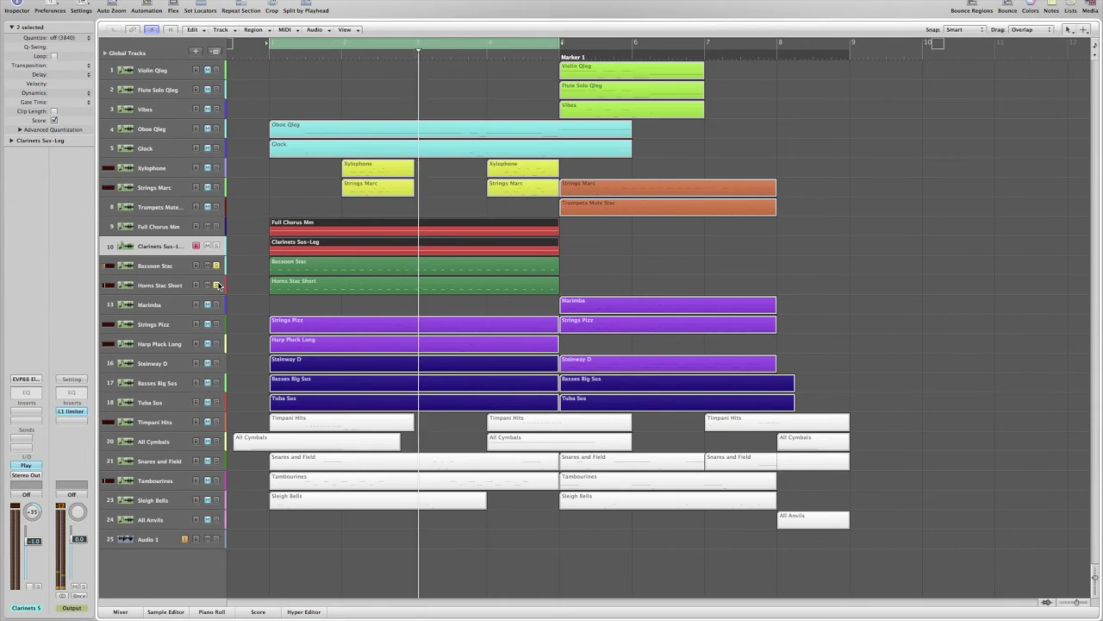
{"action": "key", "text": "space"}
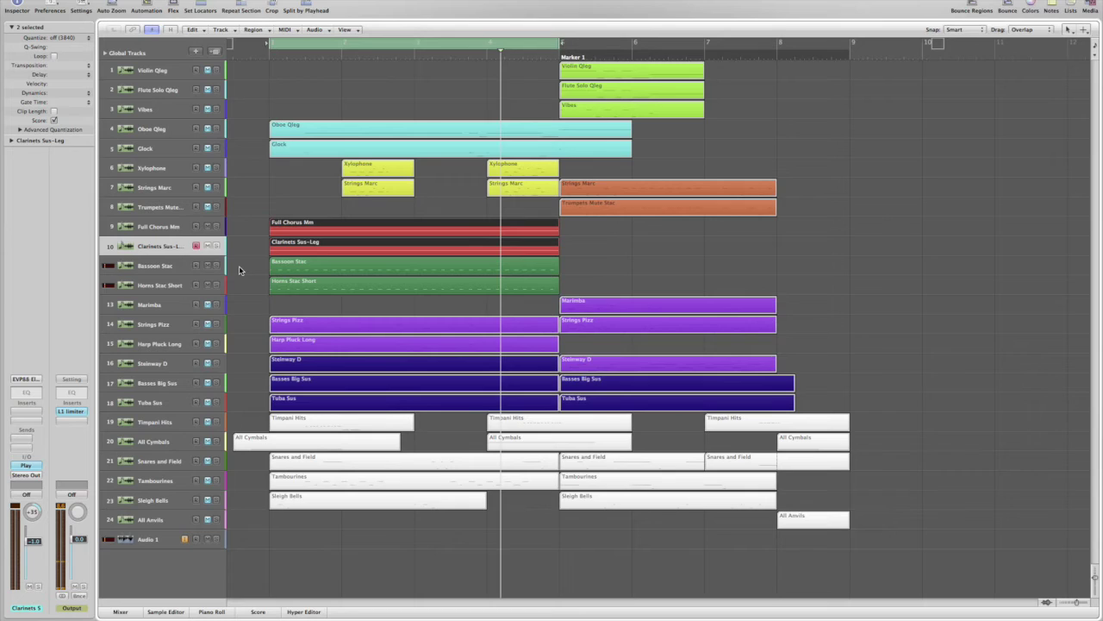
{"action": "key", "text": "space"}
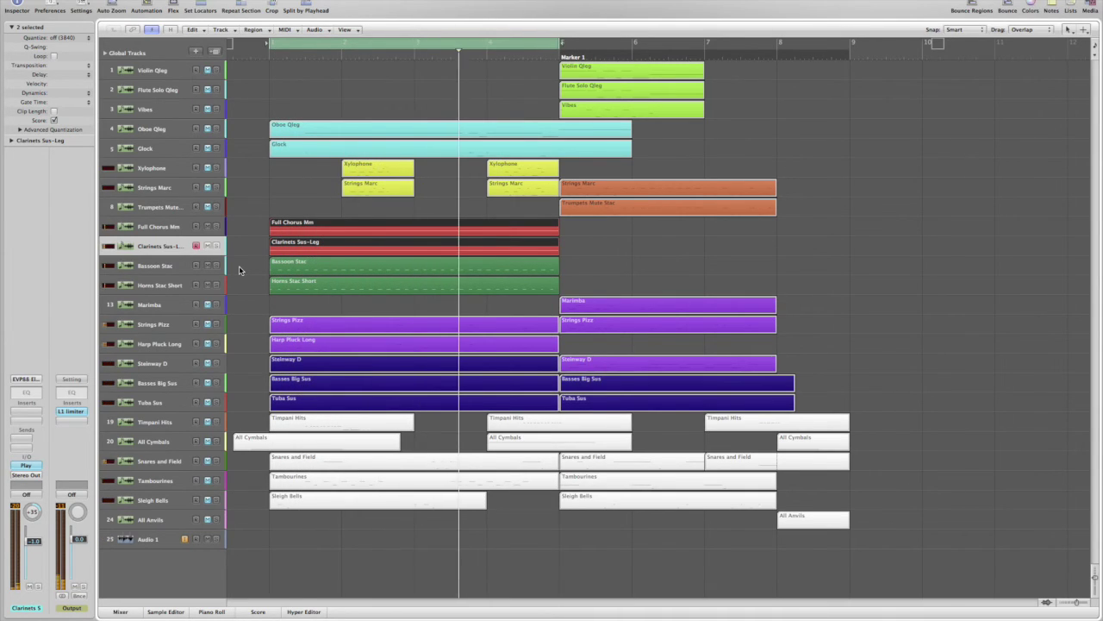
Step: Deselect the Full Chorus and Clarinets regions by clicking empty space in the Tracks area
{"action": "left_click", "coordinate": [336, 90]}
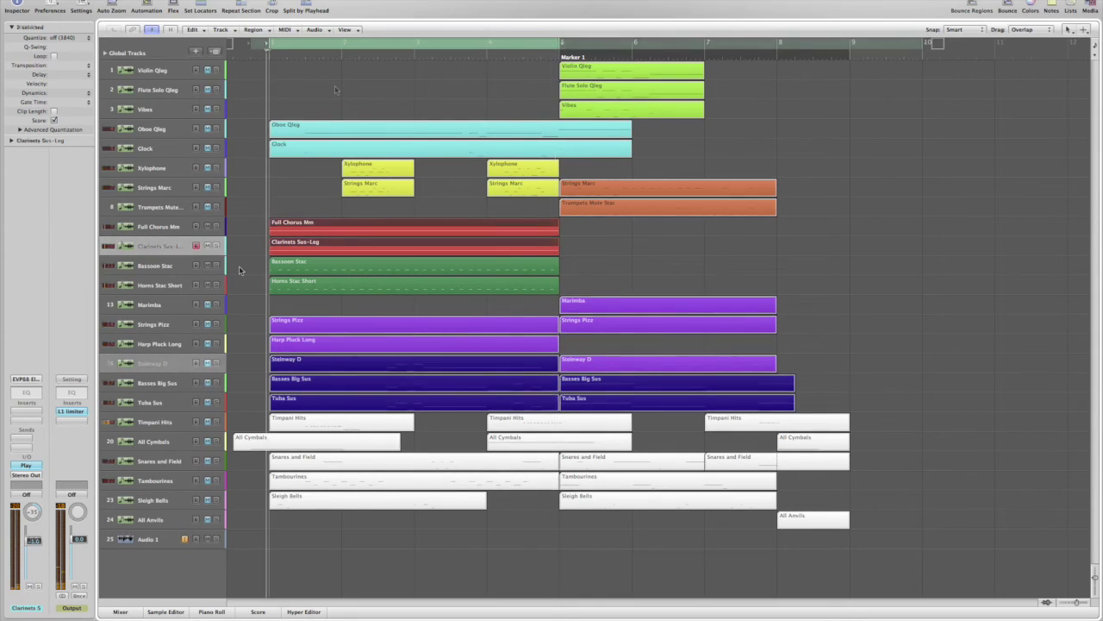